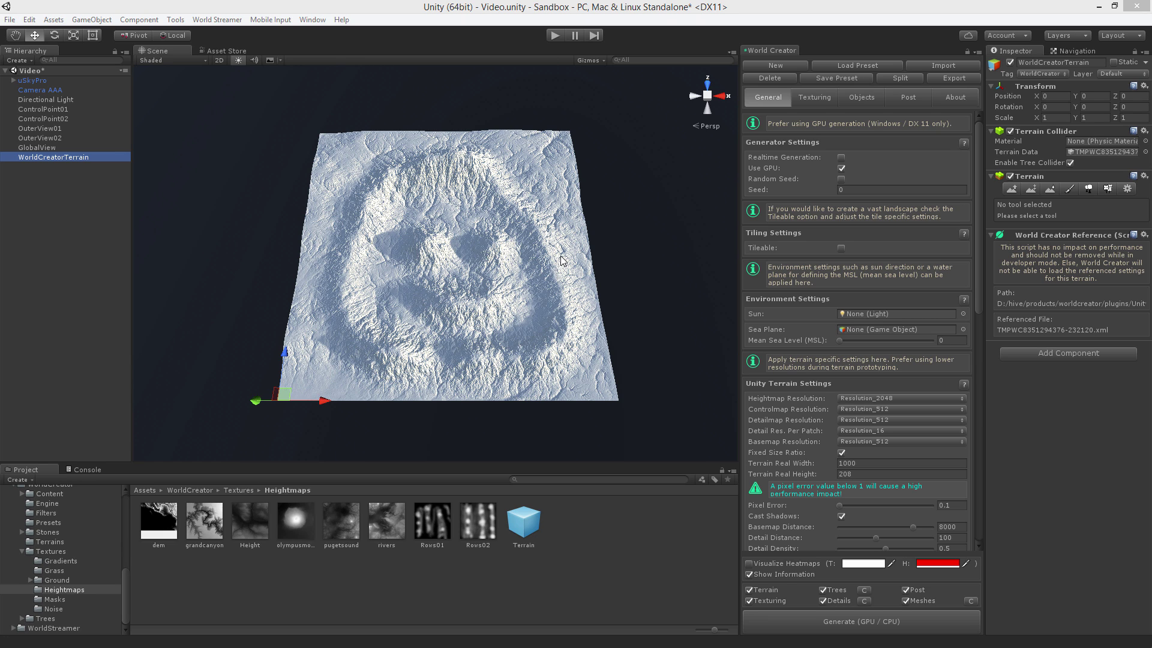
- Show World Creator's About page and pan the Scene view to recentre the smiley terrain
left_click(616, 253)
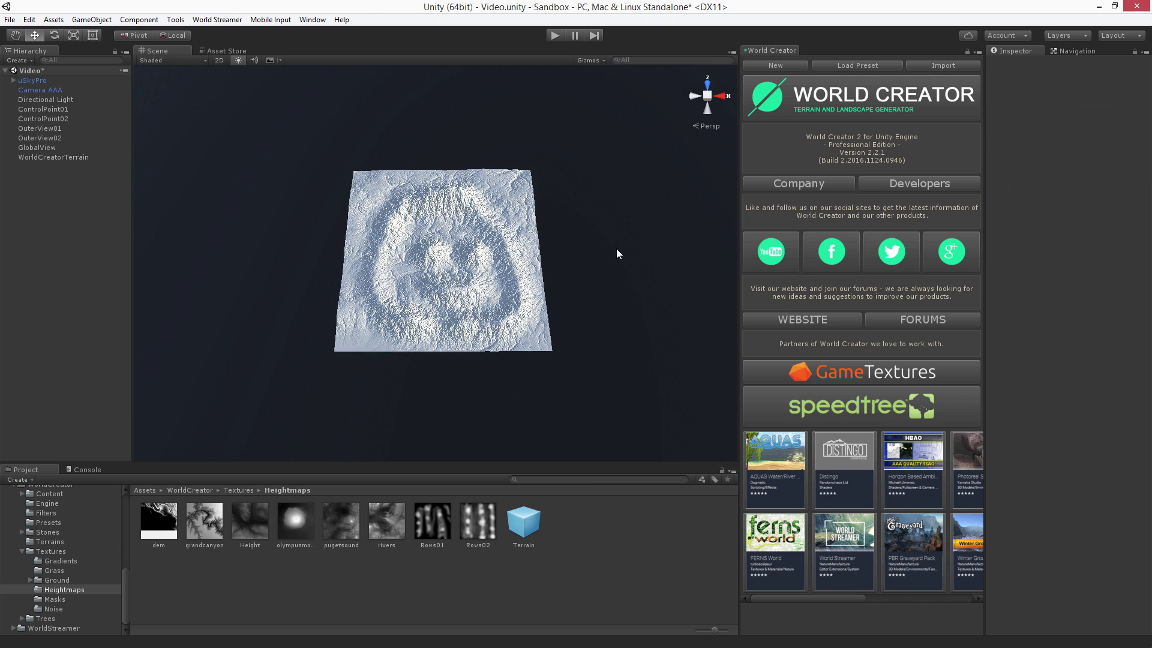
middle_click_drag(622, 241, 498, 267)
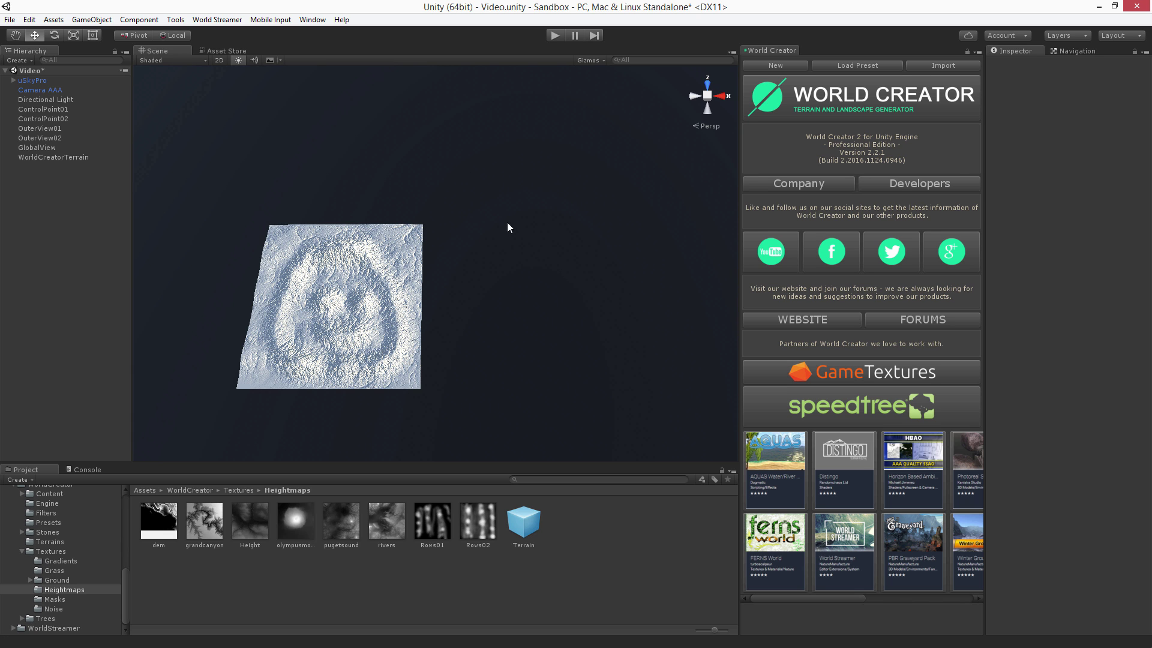
middle_click_drag(442, 300, 467, 286)
- Make WorldCreatorTerrain tileable with a heightmap resolution of 512
left_click(72, 158)
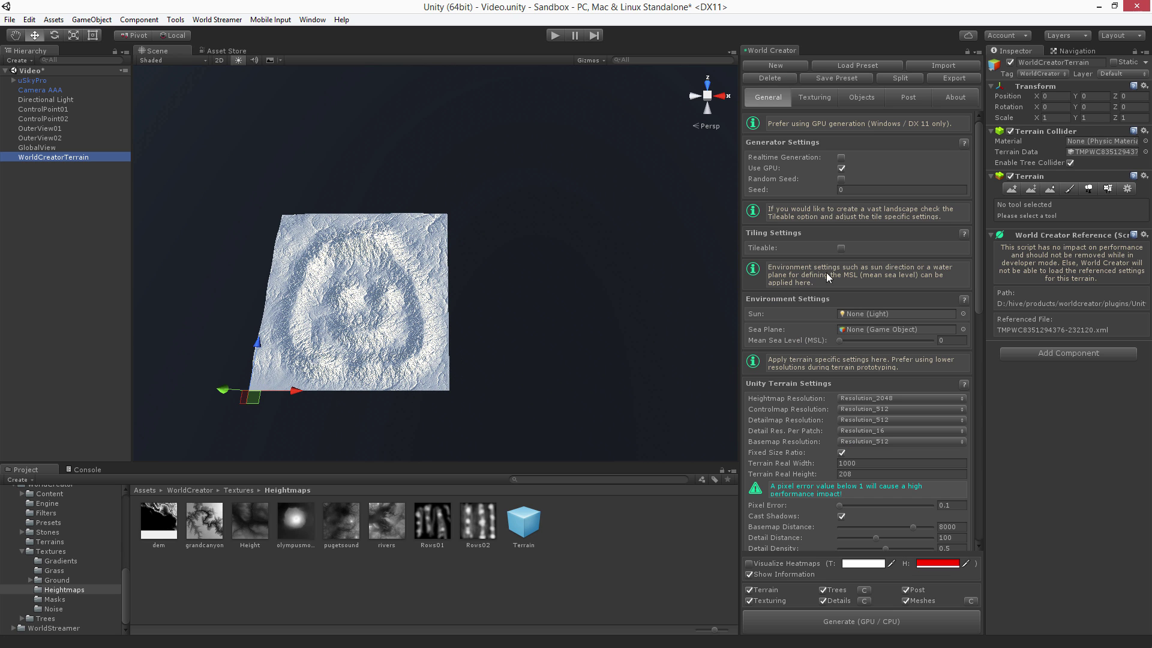
left_click(841, 248)
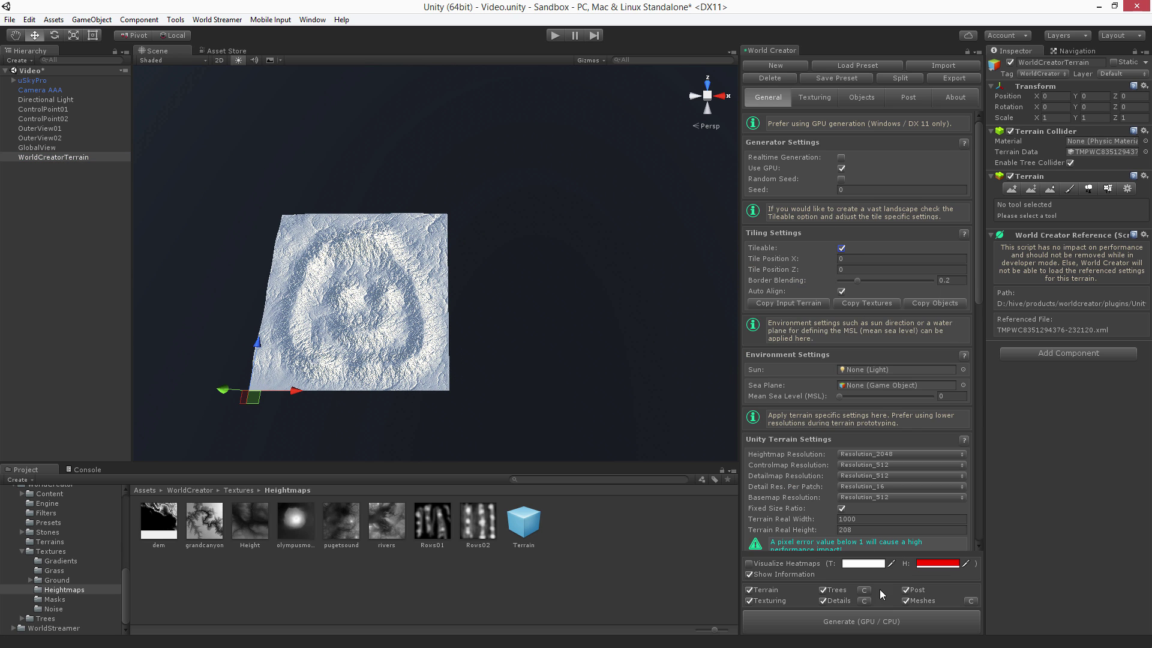
left_click(877, 453)
left_click(908, 507)
- Delete the Erosion filter and regenerate the smiley terrain
scroll(909, 480, "down", 10)
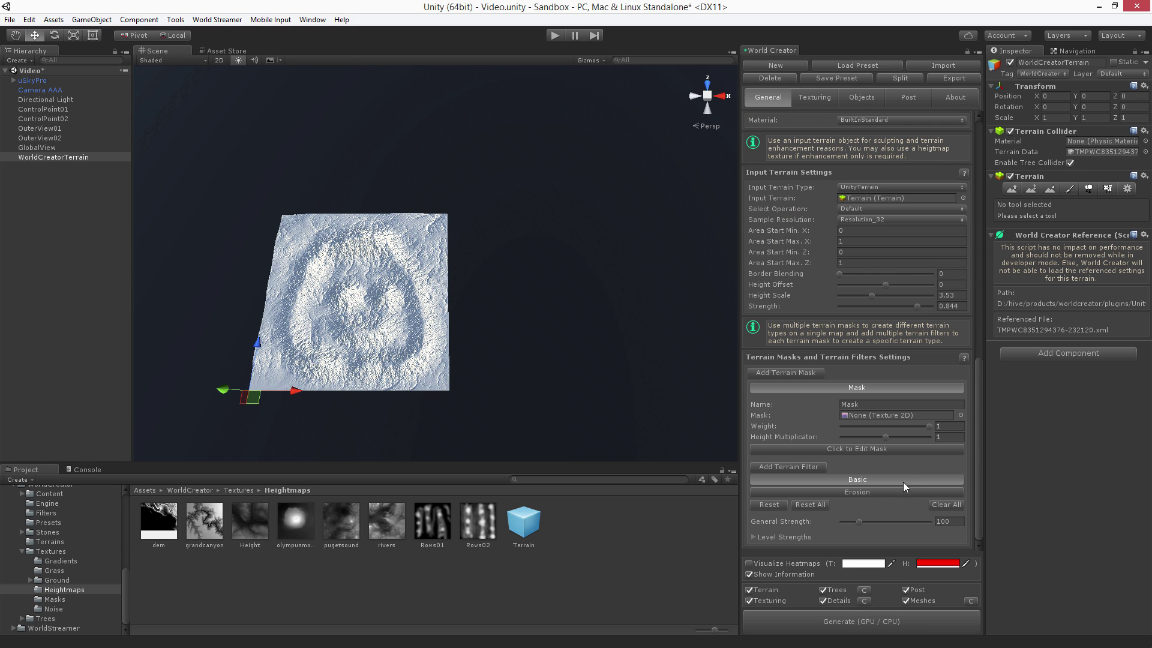
left_click(896, 492)
key("Delete")
left_click(888, 622)
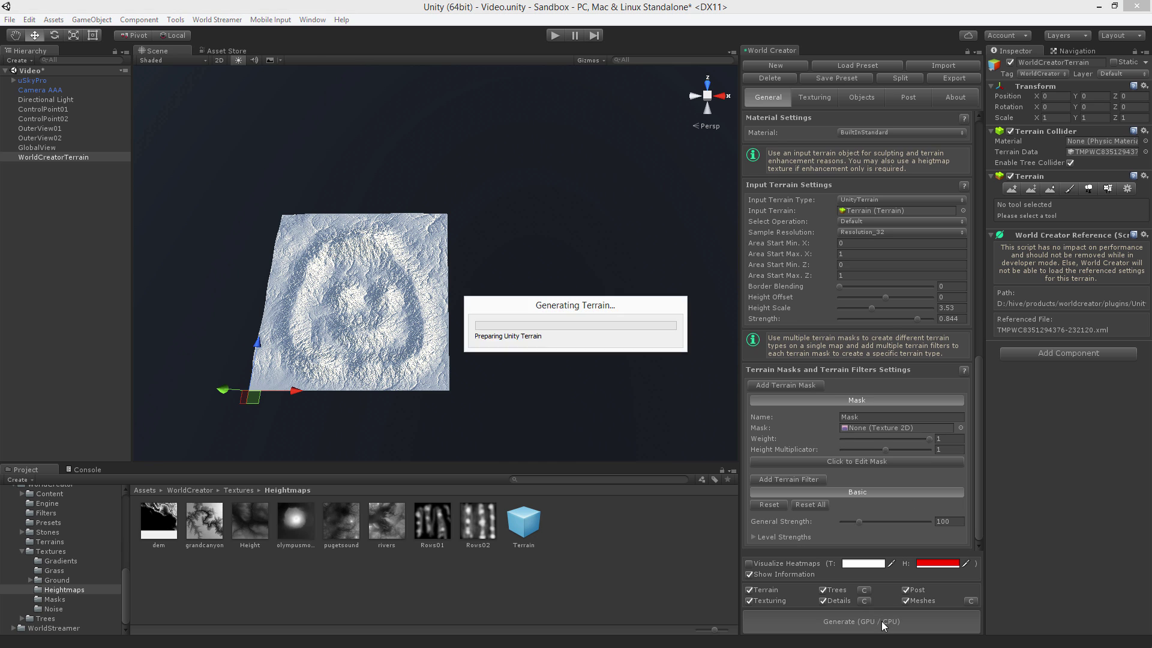
middle_click_drag(492, 315, 570, 272)
scroll(570, 272, "up", 3)
scroll(570, 272, "up", 1)
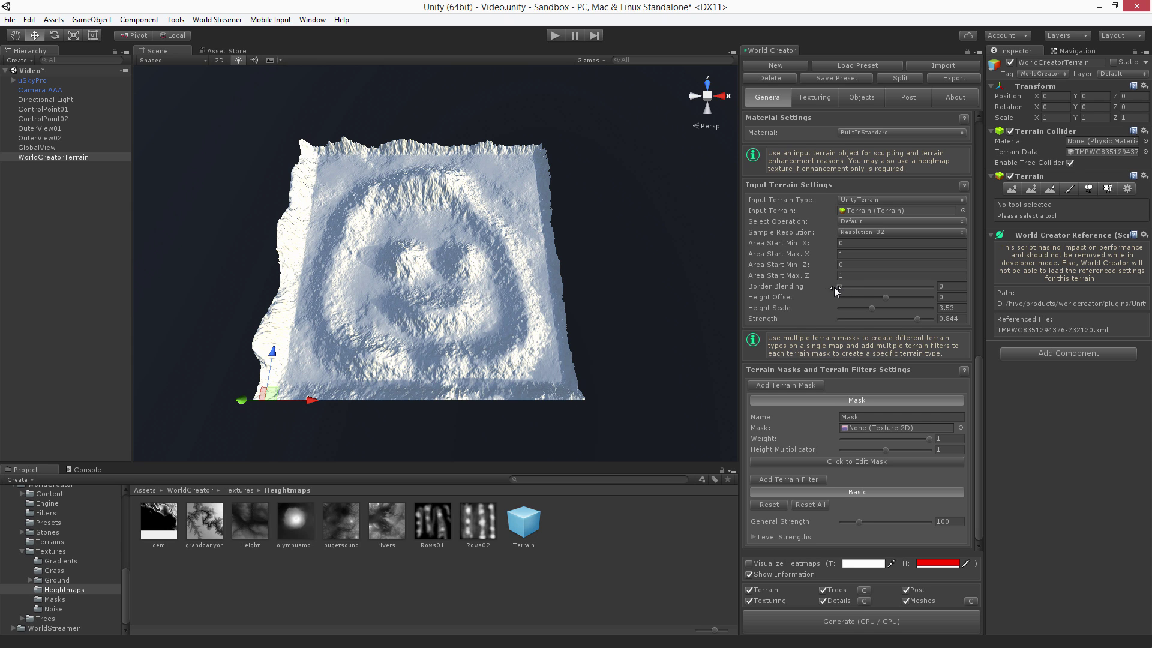
scroll(862, 358, "up", 5)
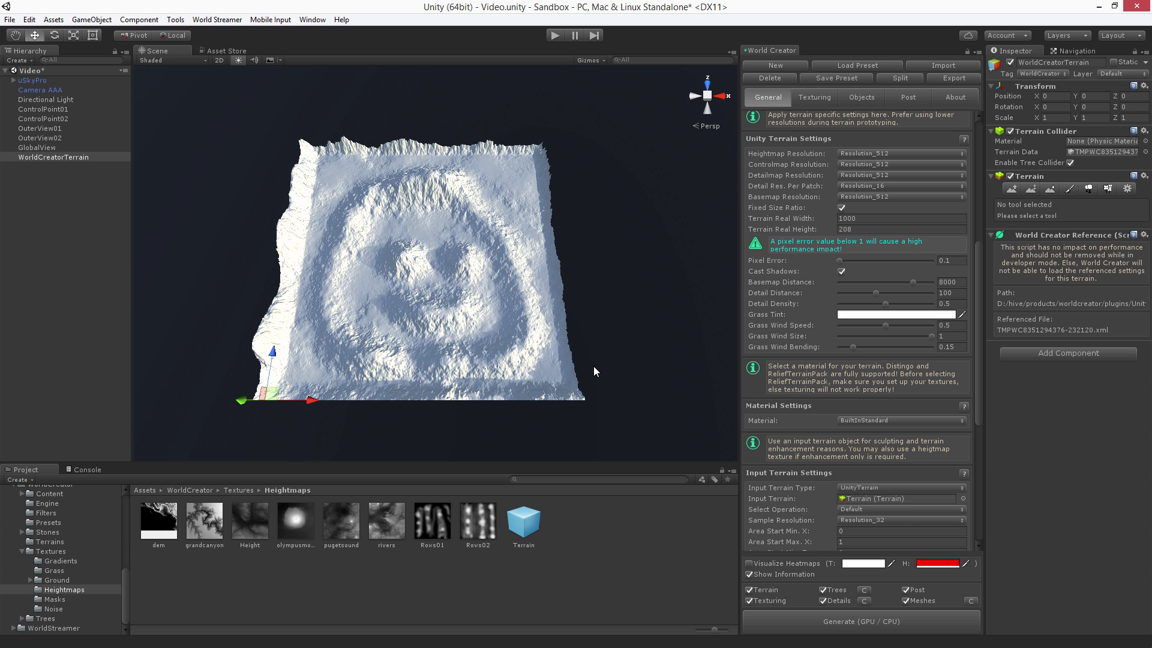
middle_click_drag(624, 271, 553, 275)
scroll(553, 289, "down", 1)
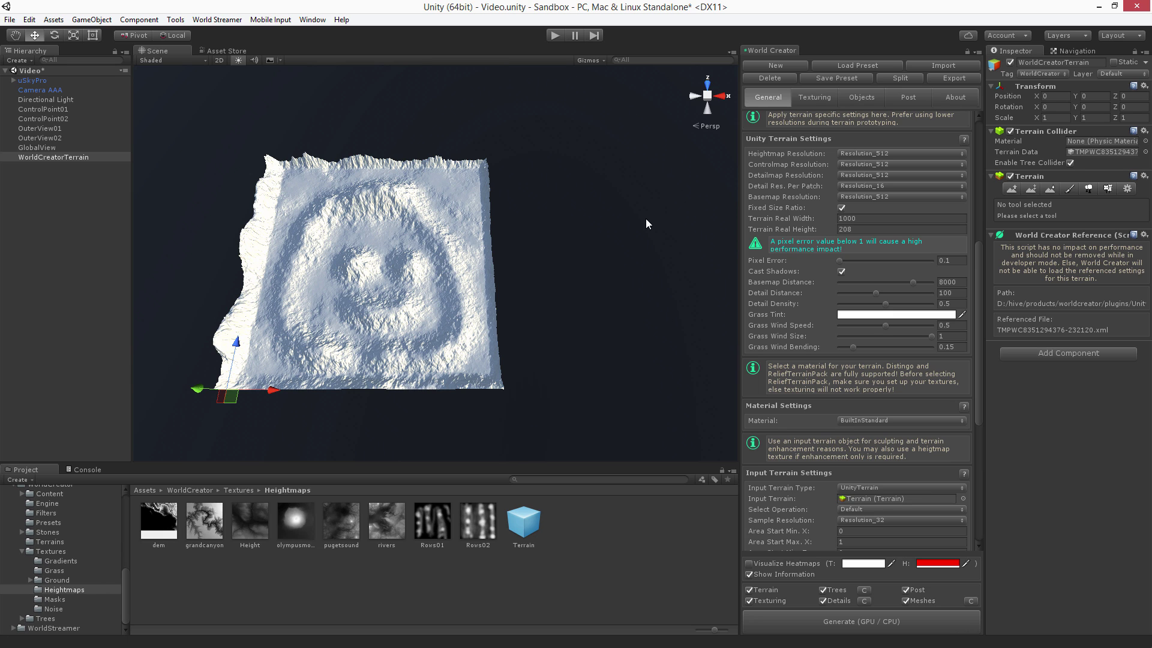
- Create a new World Creator terrain with Use GPU and Tileable on, at Tile Position X 1
left_click(782, 67)
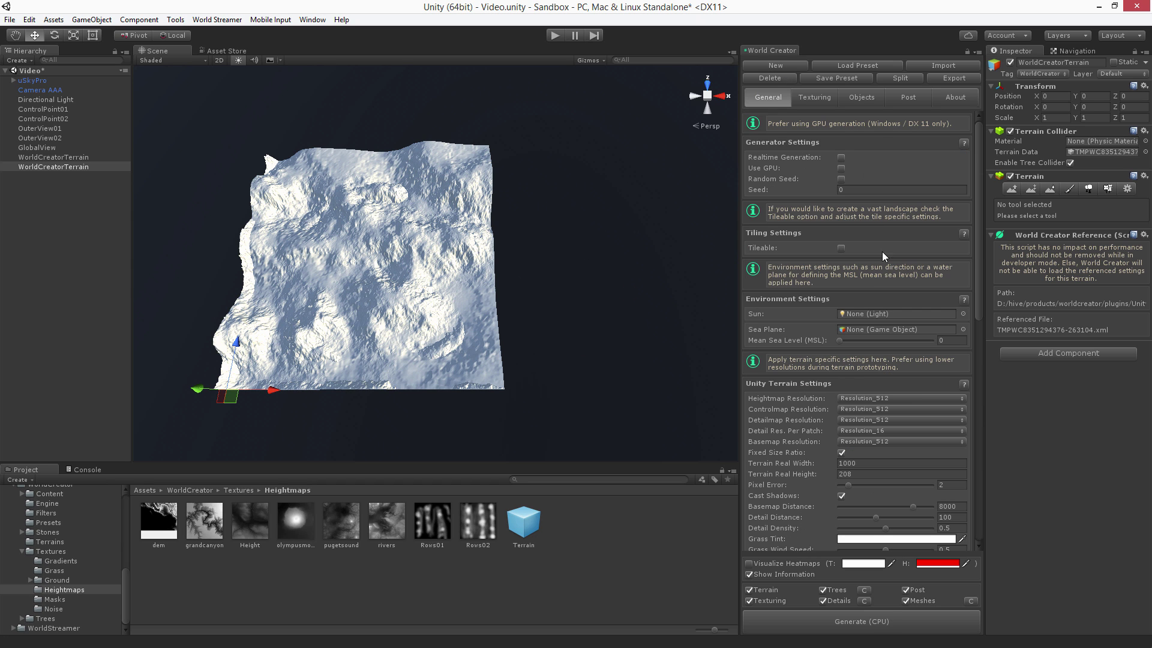
left_click(841, 168)
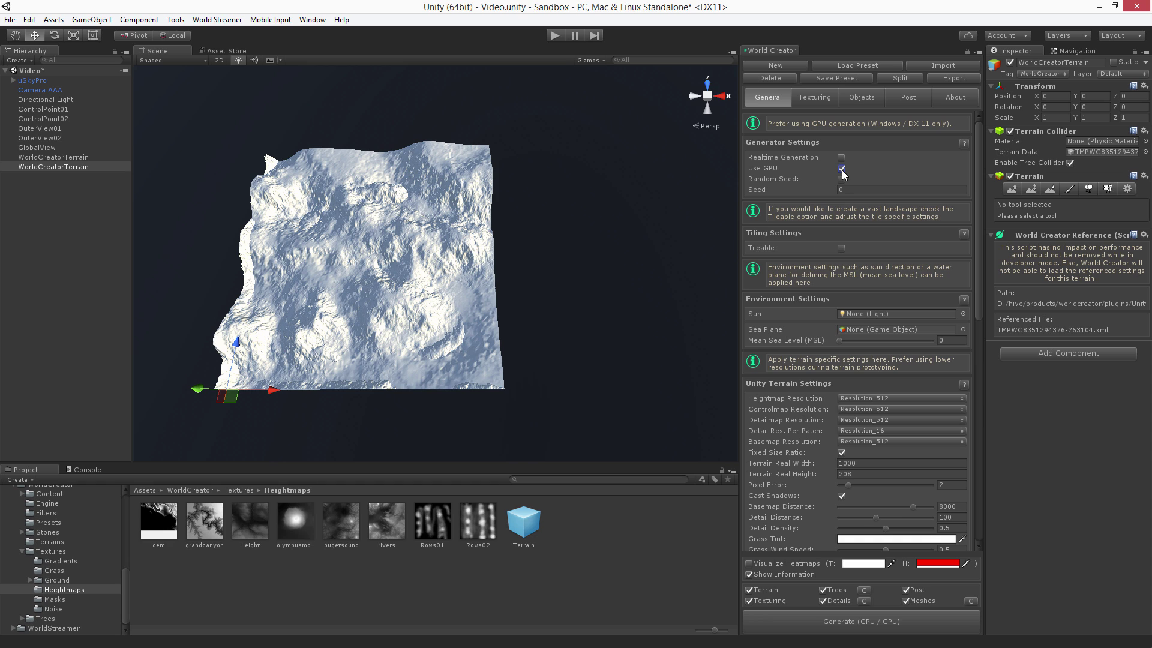
left_click(842, 248)
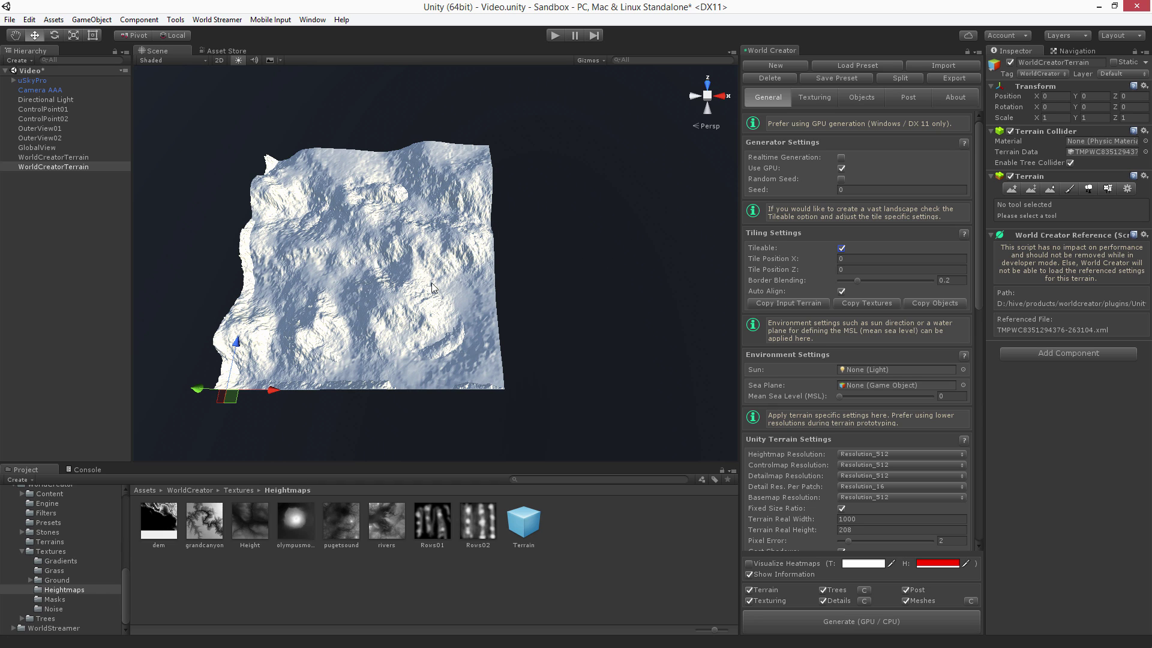
left_click(851, 262)
left_click(846, 624)
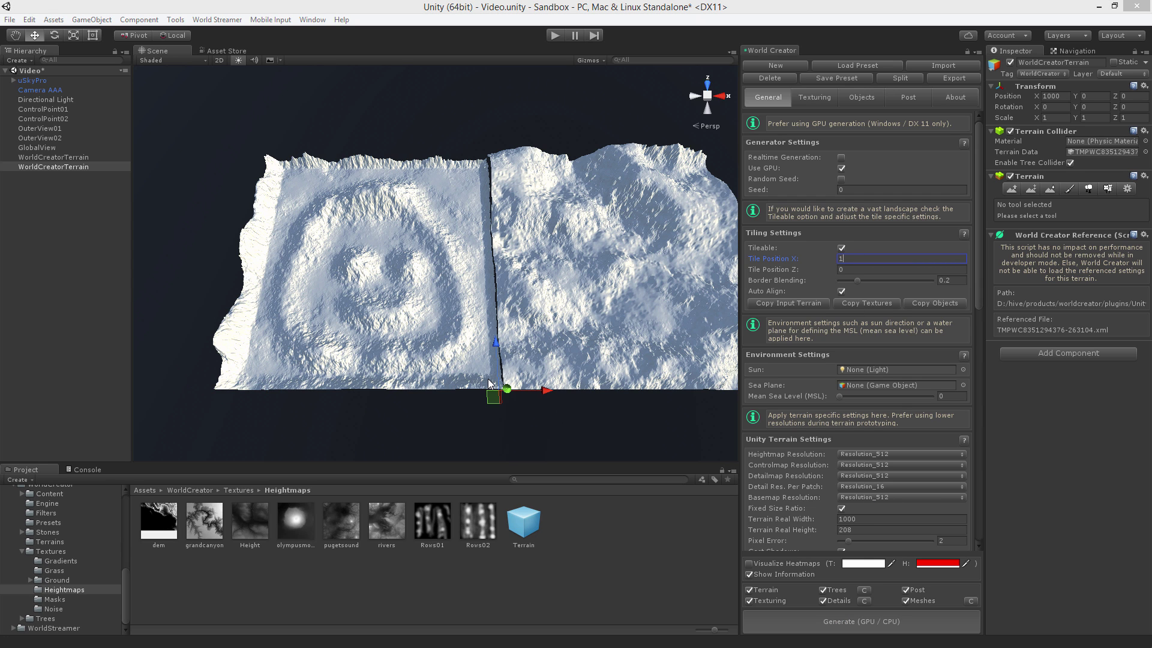
middle_click_drag(613, 300, 565, 304)
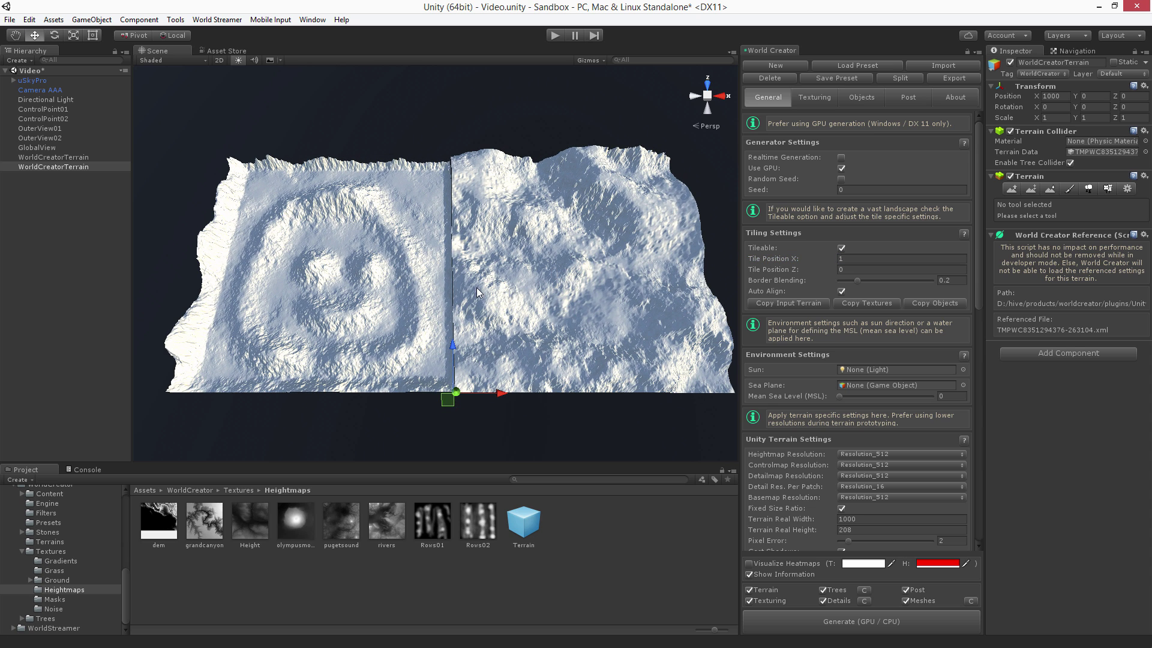
middle_click_drag(510, 303, 574, 297)
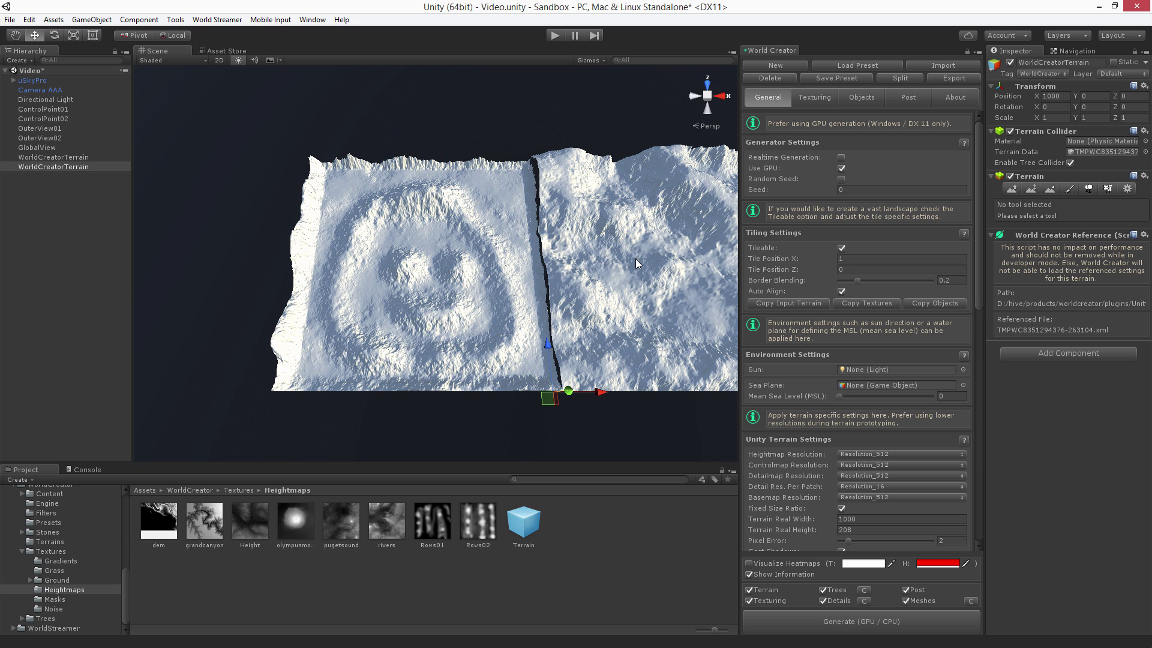
middle_click_drag(635, 258, 535, 264)
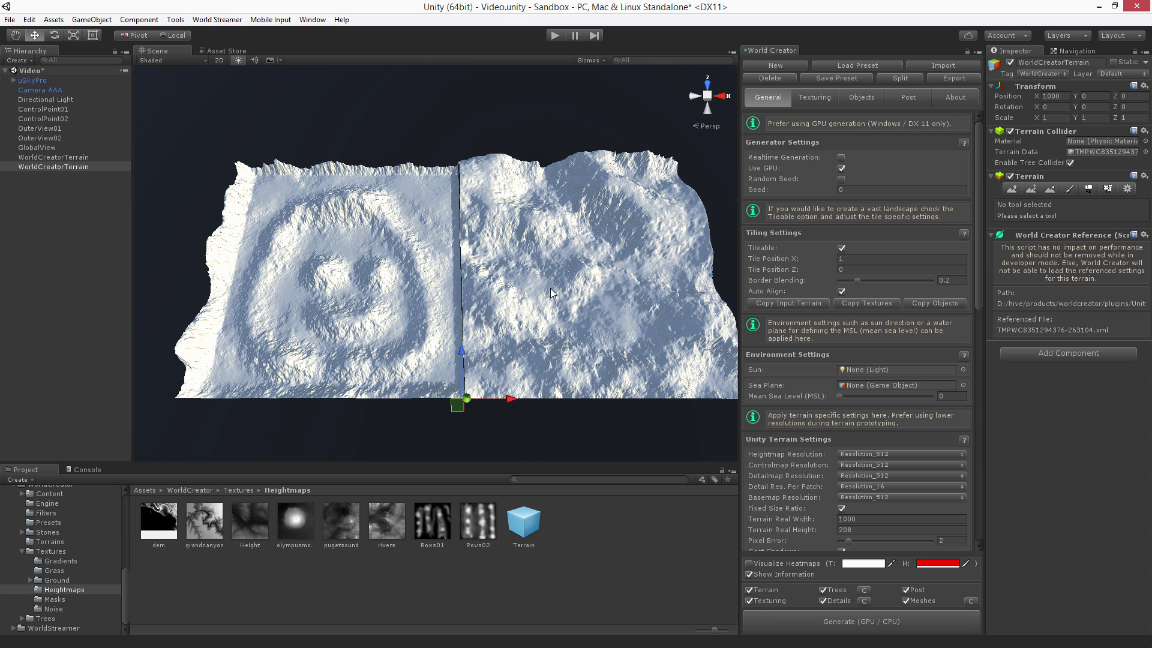
scroll(906, 487, "down", 10)
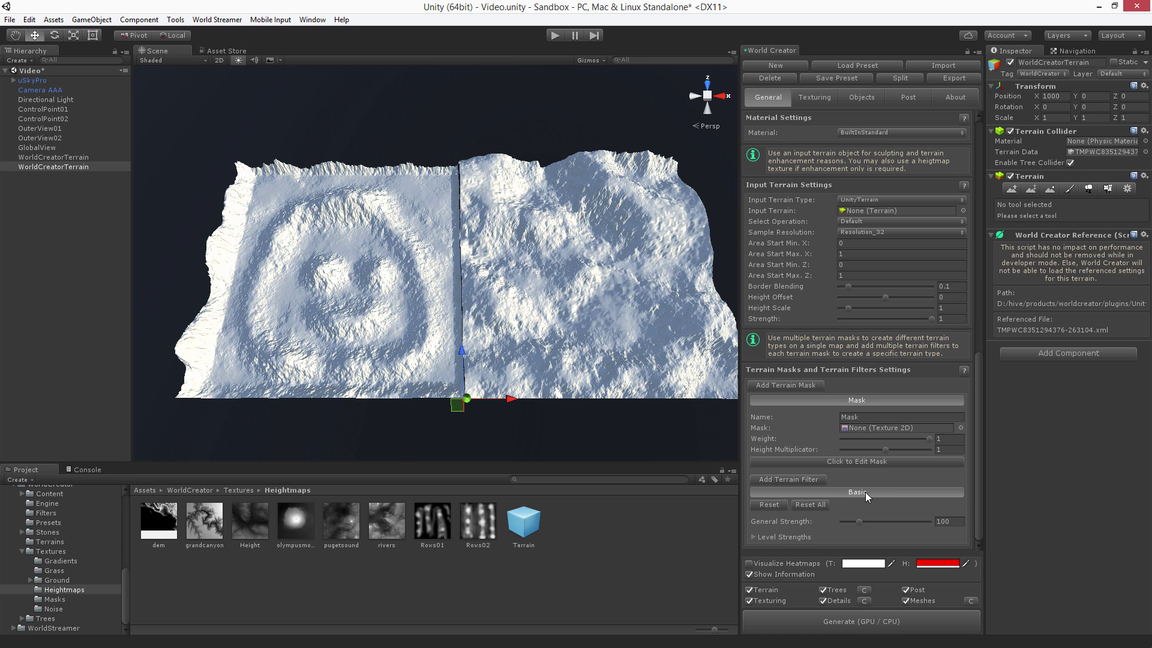
scroll(868, 494, "up", 10)
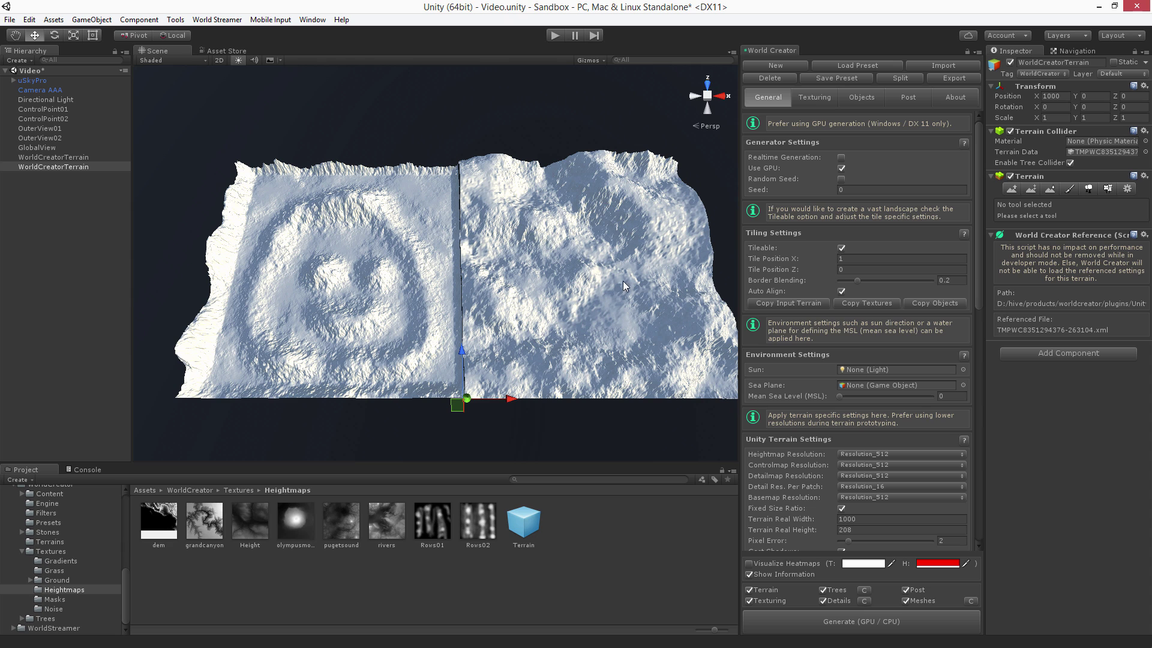
- Compare the left smiley tile's and right tile's Input Terrain Settings, ending on the left tile
left_click(421, 279)
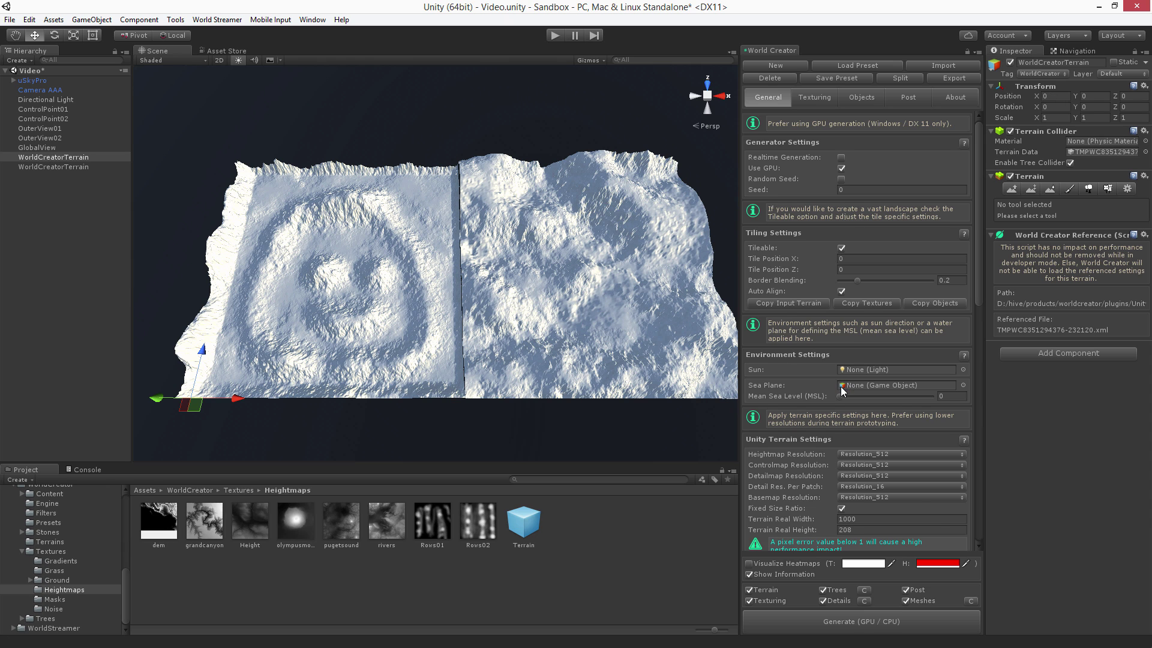
scroll(840, 387, "down", 3)
scroll(860, 423, "down", 9)
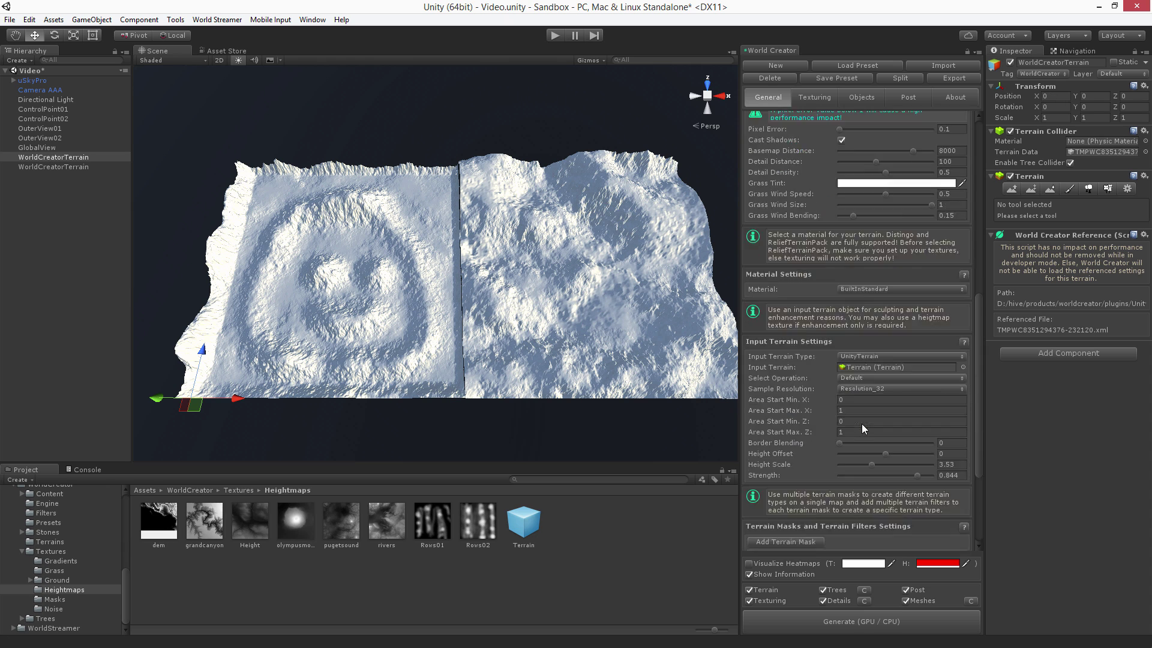
left_click(612, 297)
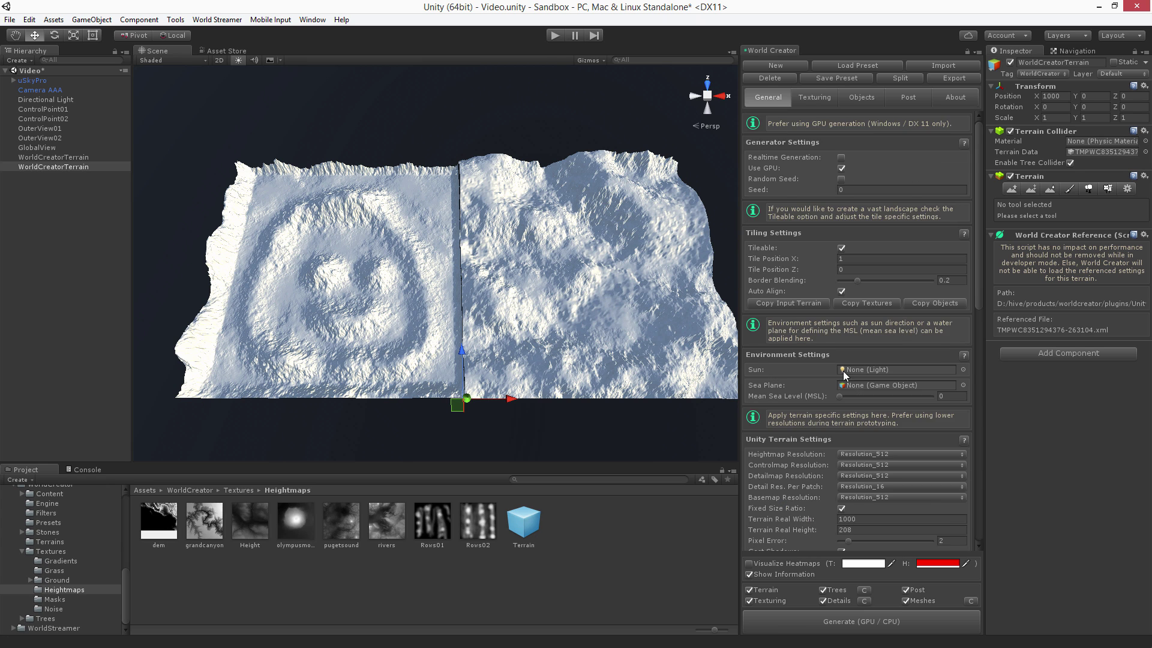
scroll(865, 378, "down", 3)
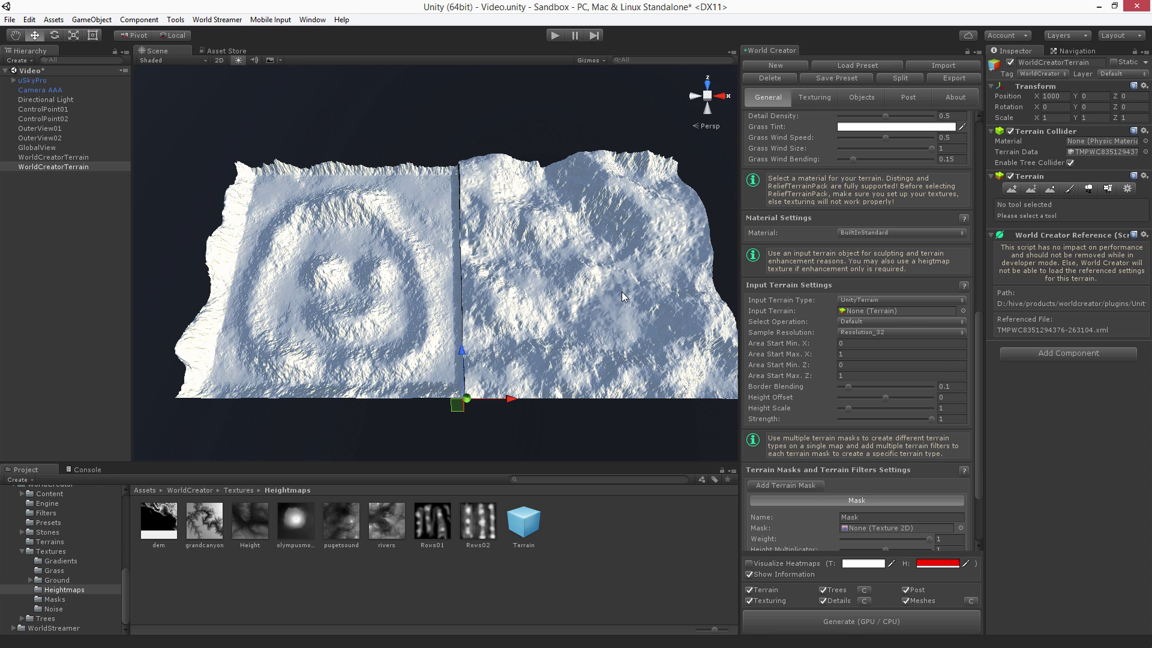
scroll(886, 326, "up", 10)
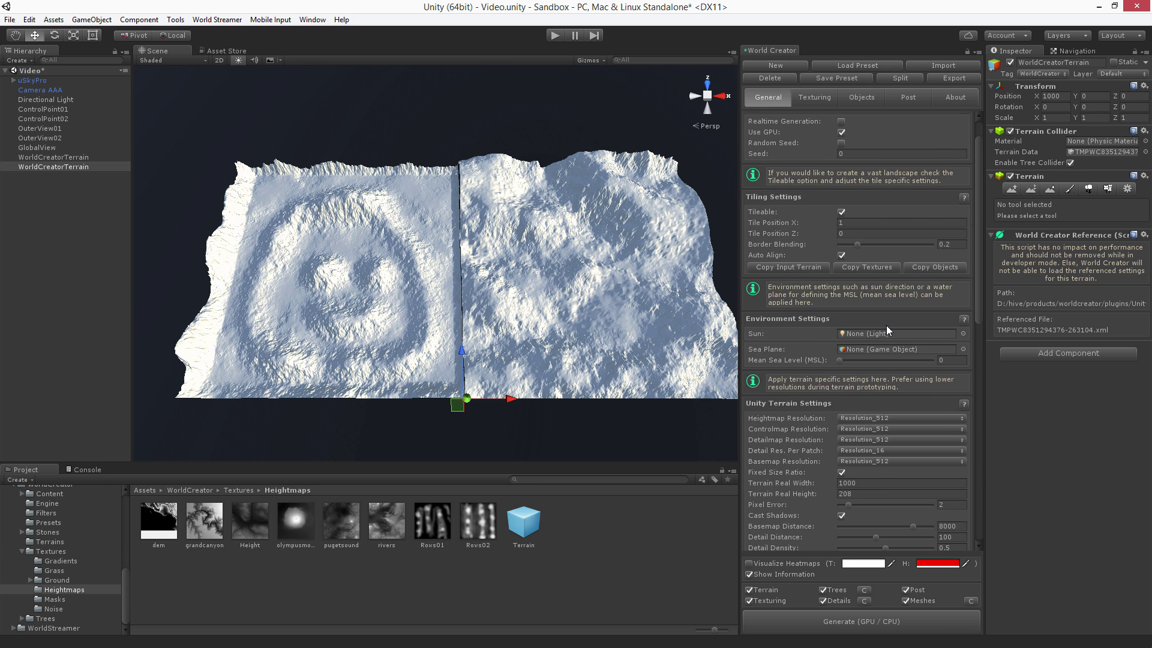
scroll(887, 325, "up", 2)
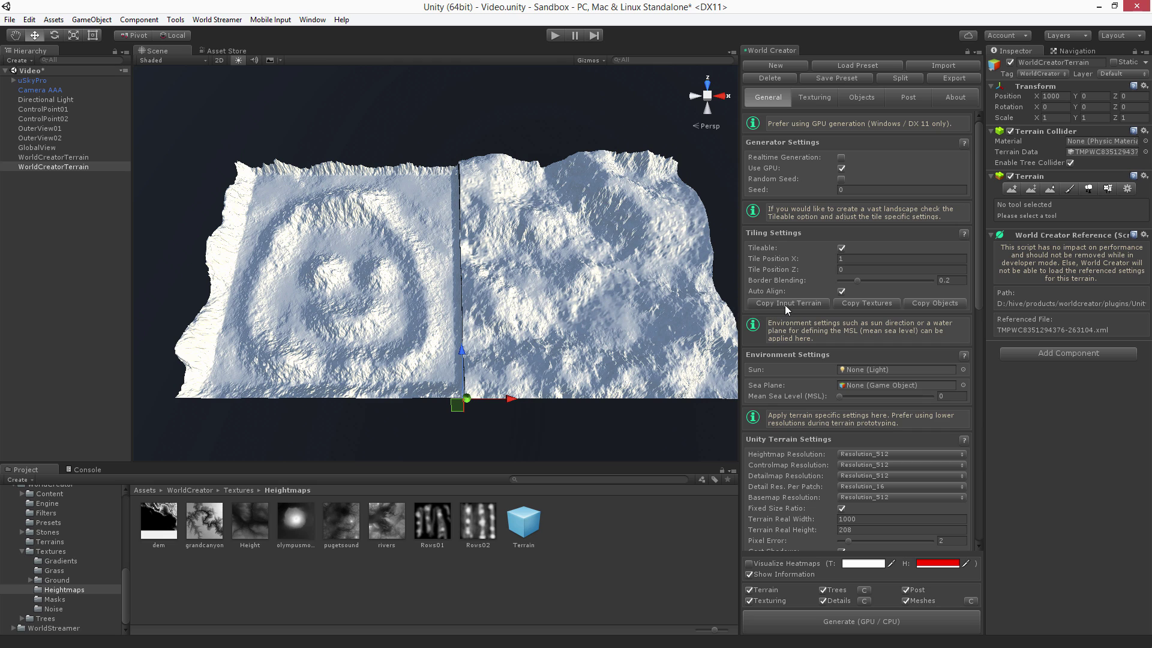
left_click(379, 264)
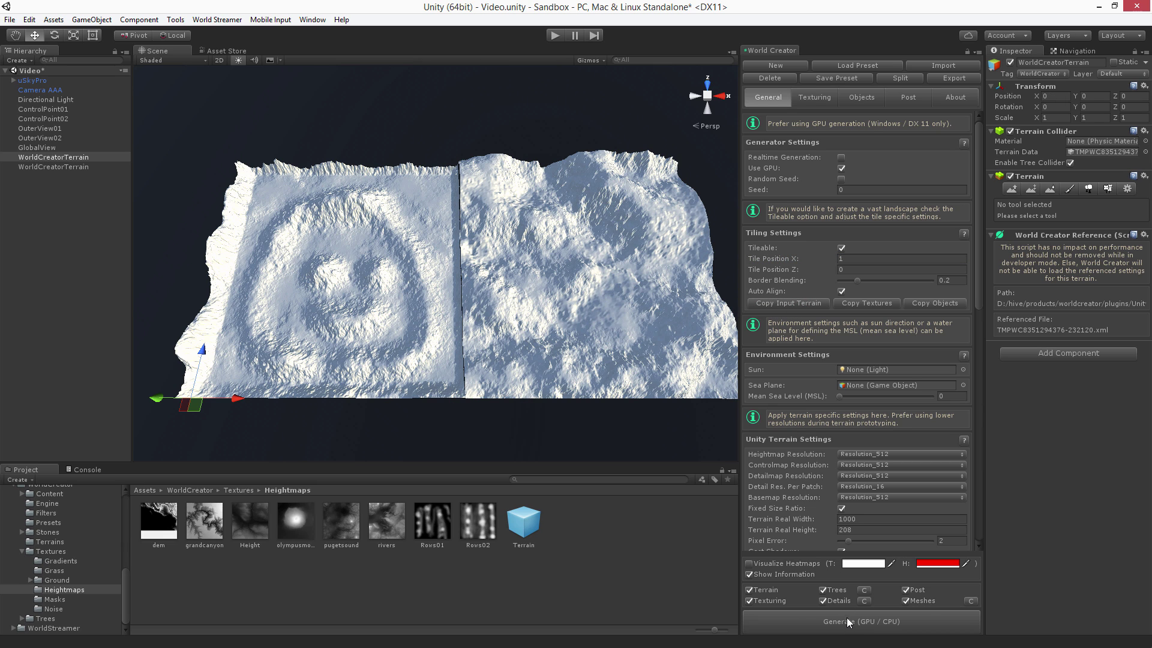
- Regenerate the second tile so it uses the Unity Terrain input (Height Scale 3.53, Strength 0.844)
left_click(831, 627)
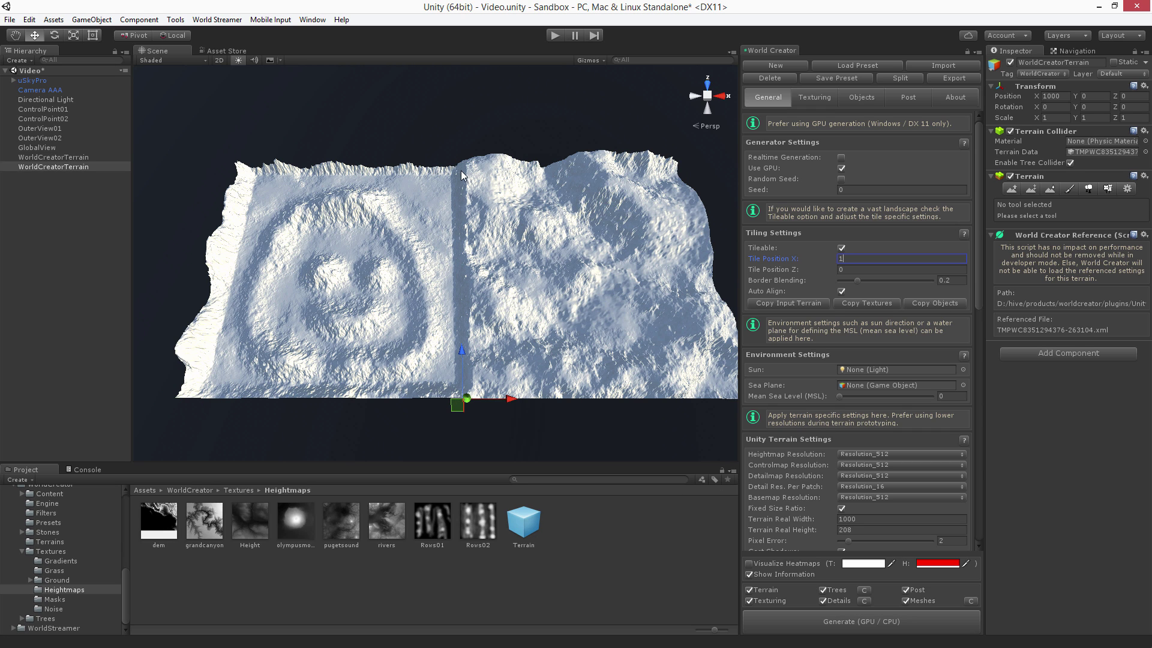
middle_click_drag(461, 183, 566, 183)
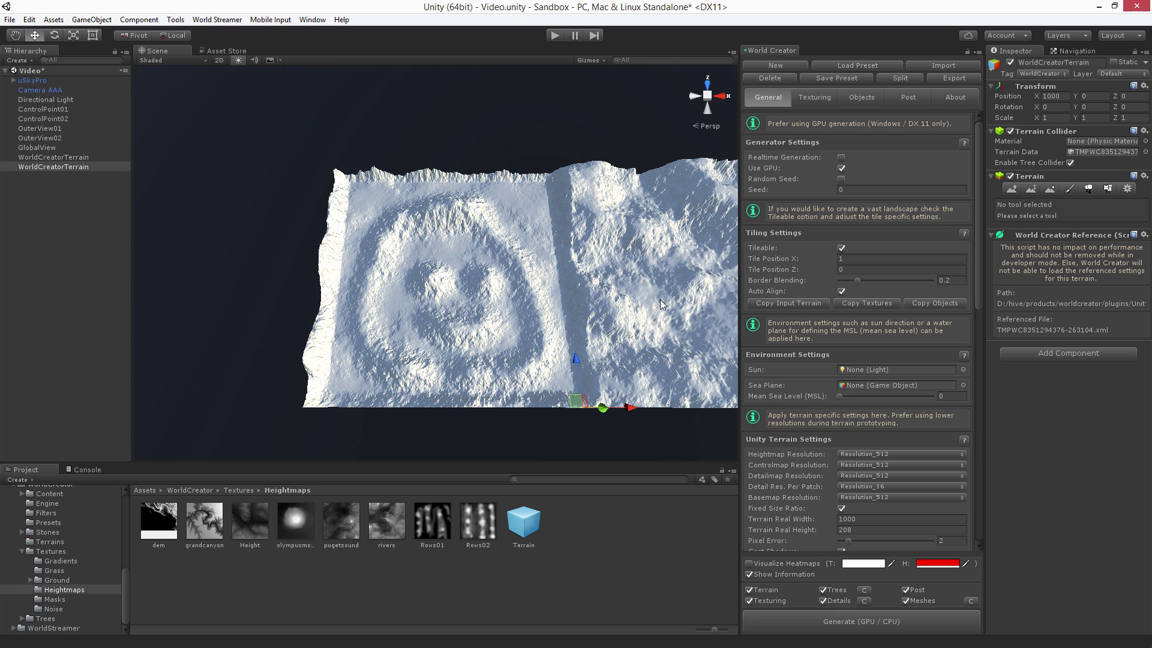
middle_click_drag(671, 292, 523, 283)
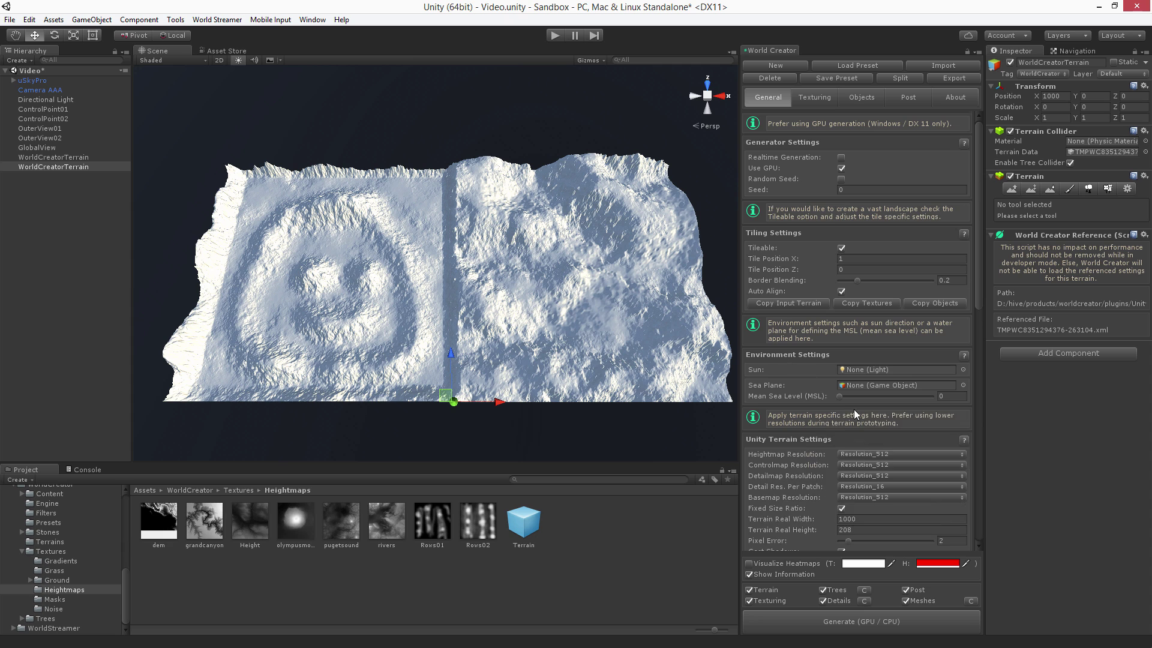
scroll(852, 411, "down", 12)
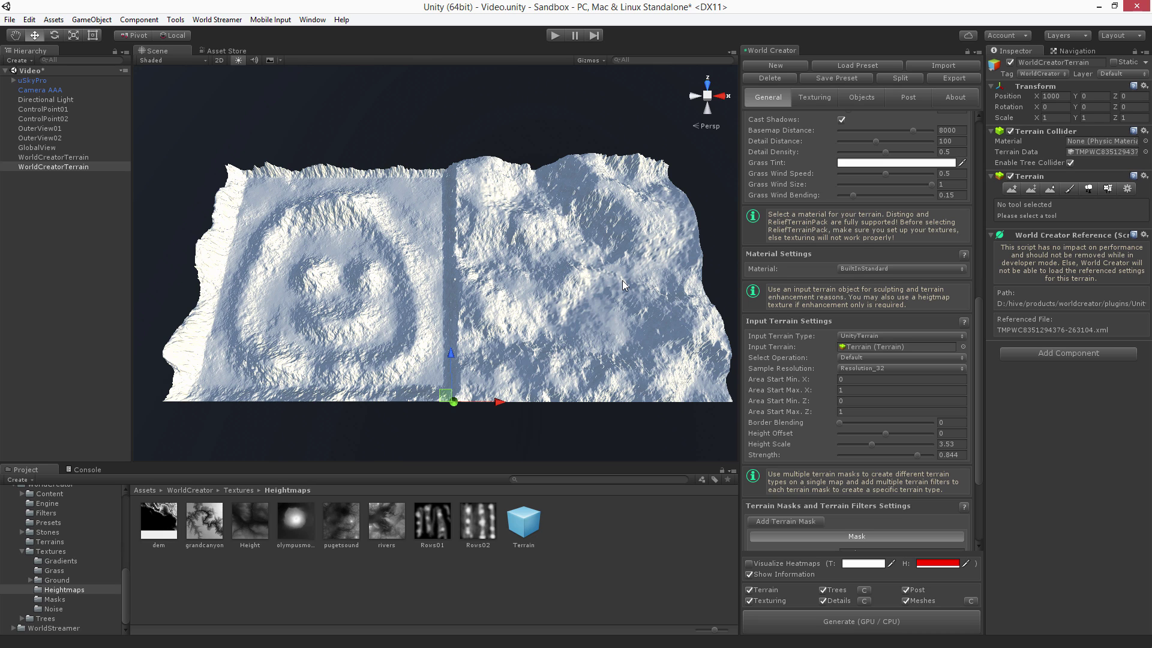
- Set the left tile's Area Start Max. X to 2 and regenerate it
left_click(369, 297)
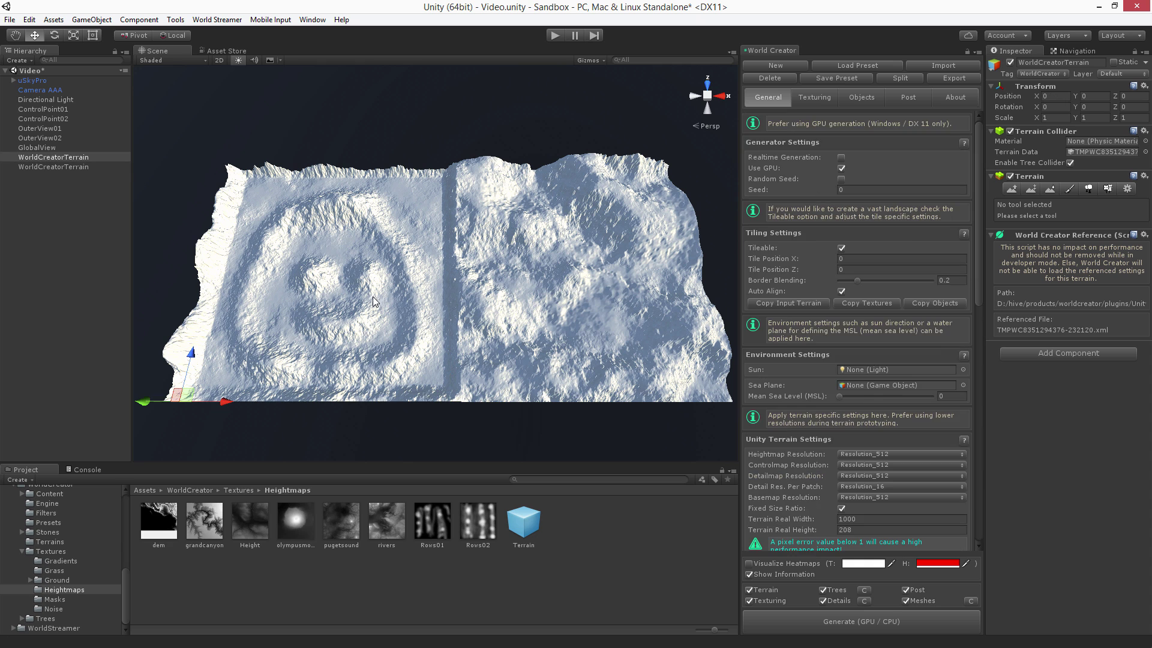
scroll(900, 395, "down", 3)
scroll(900, 395, "down", 8)
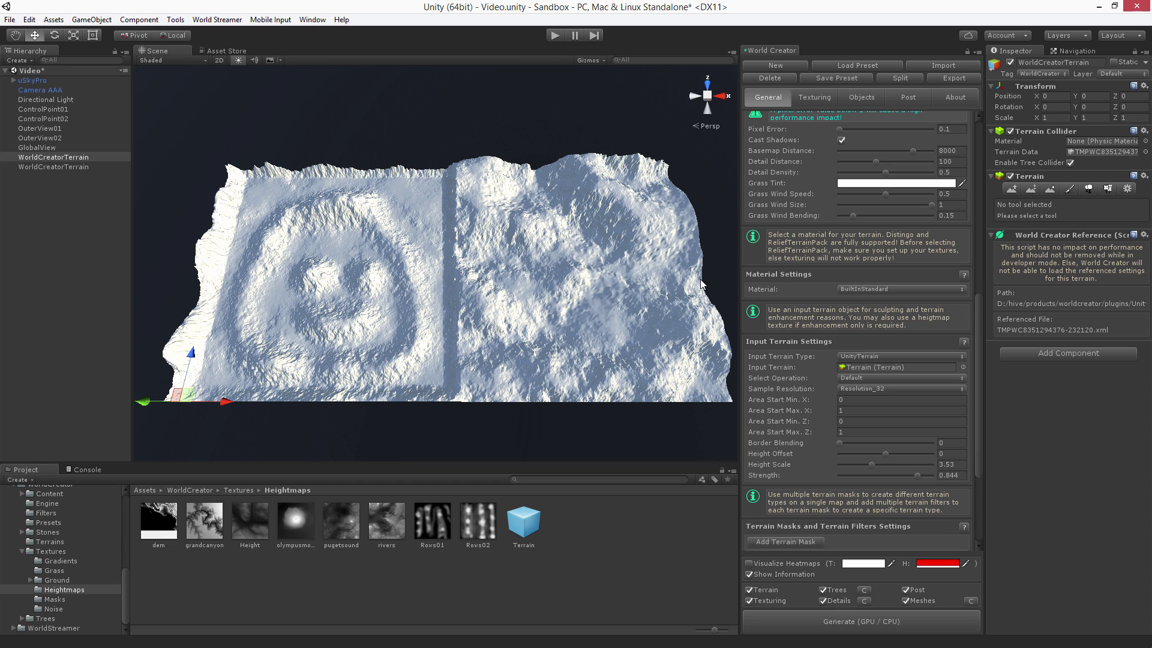
left_click(855, 412)
left_click(842, 622)
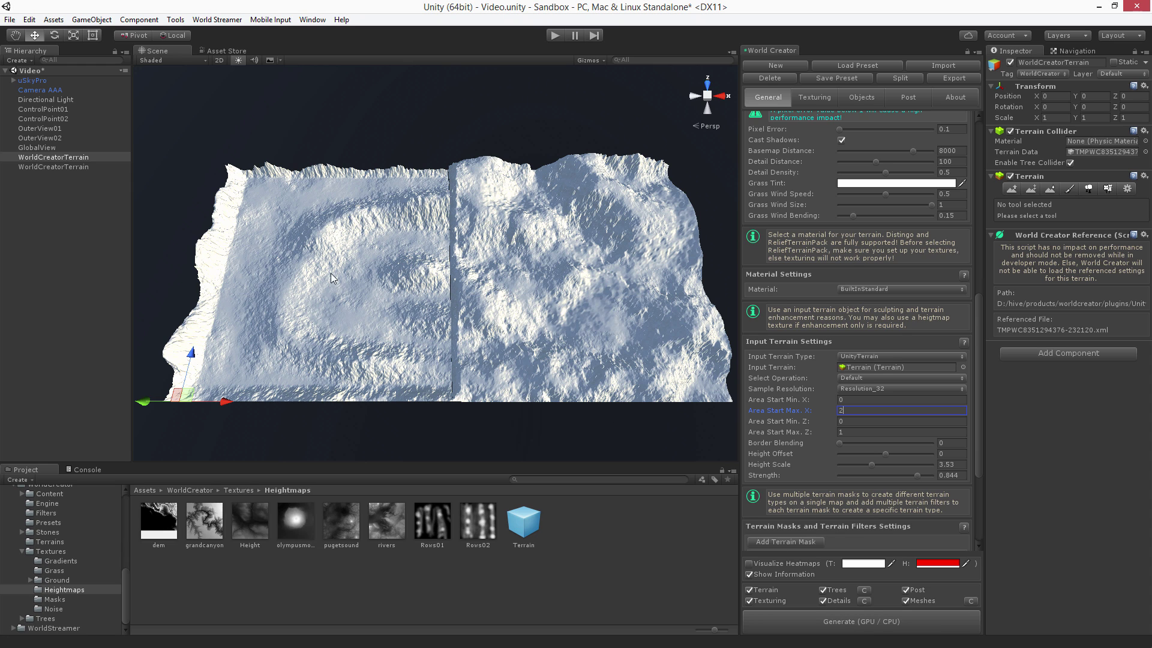
left_click(610, 282)
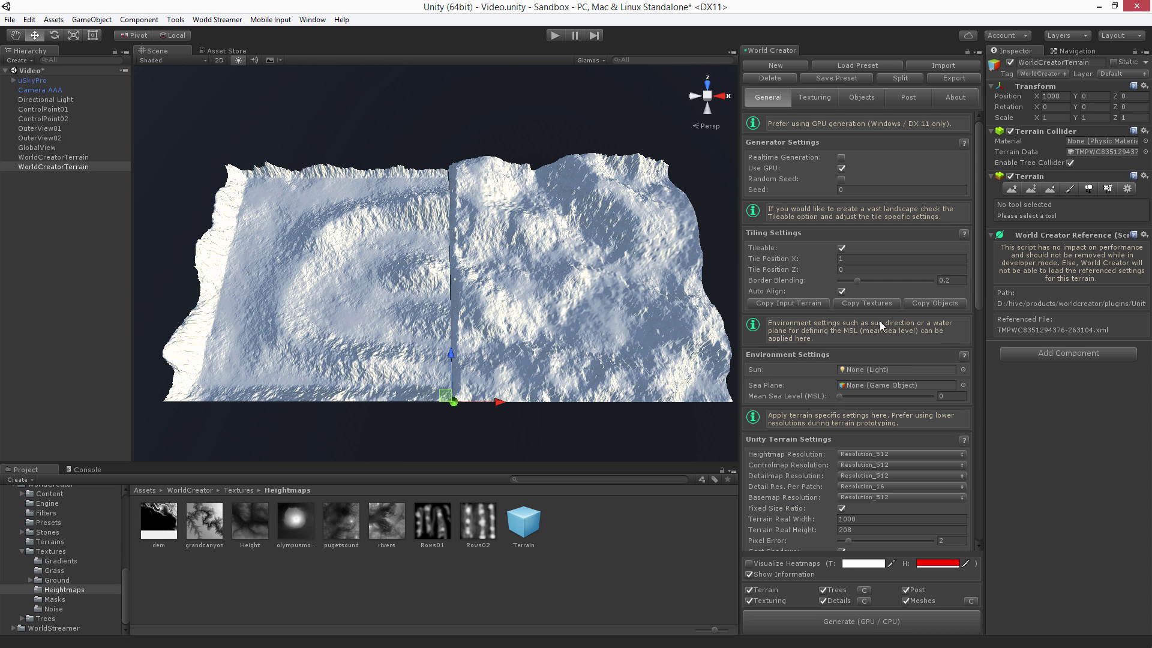
- Regenerate the right tile to continue the smiley and set its Pixel Error to 0.1
left_click(377, 276)
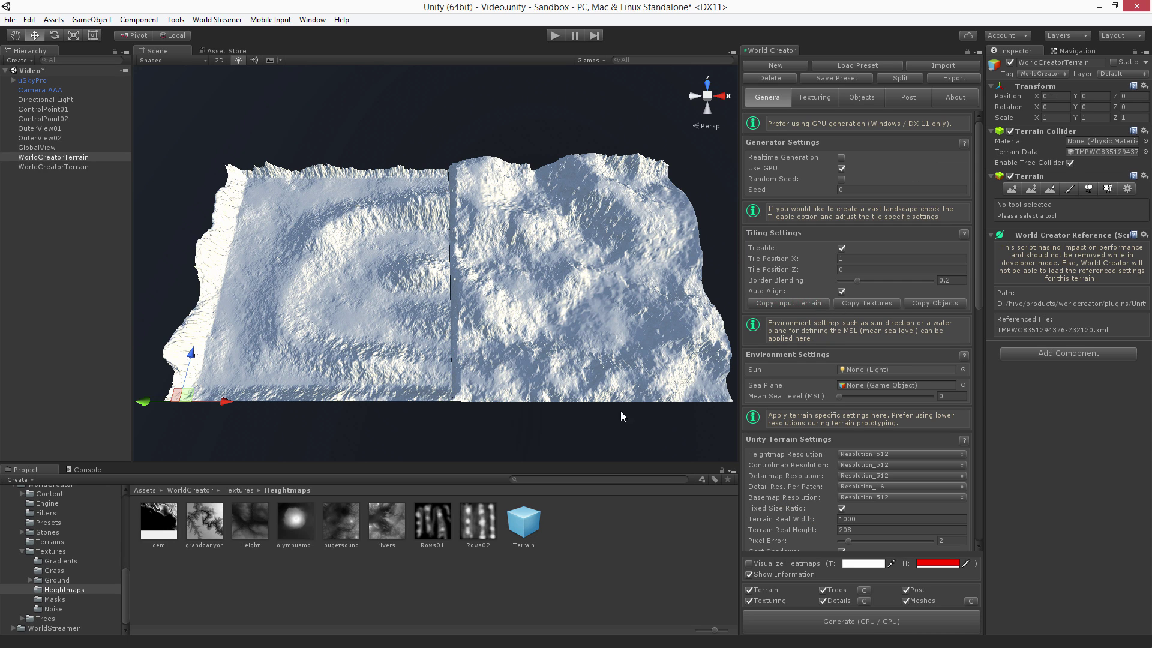
left_click(837, 624)
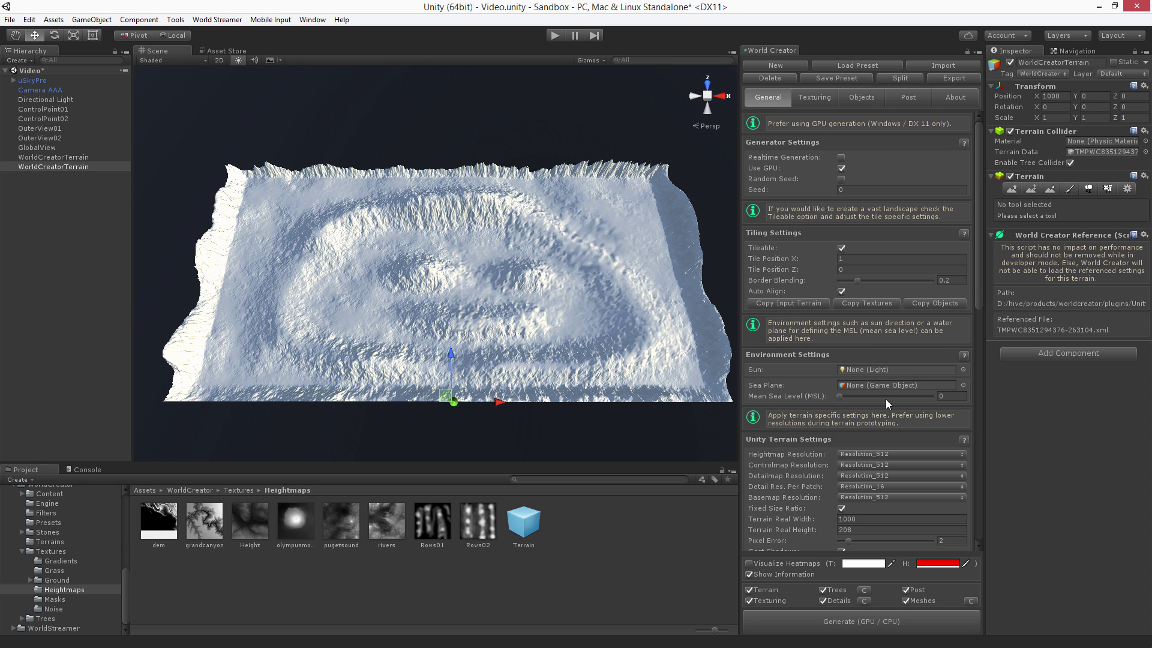
scroll(897, 428, "down", 3)
scroll(895, 427, "down", 3)
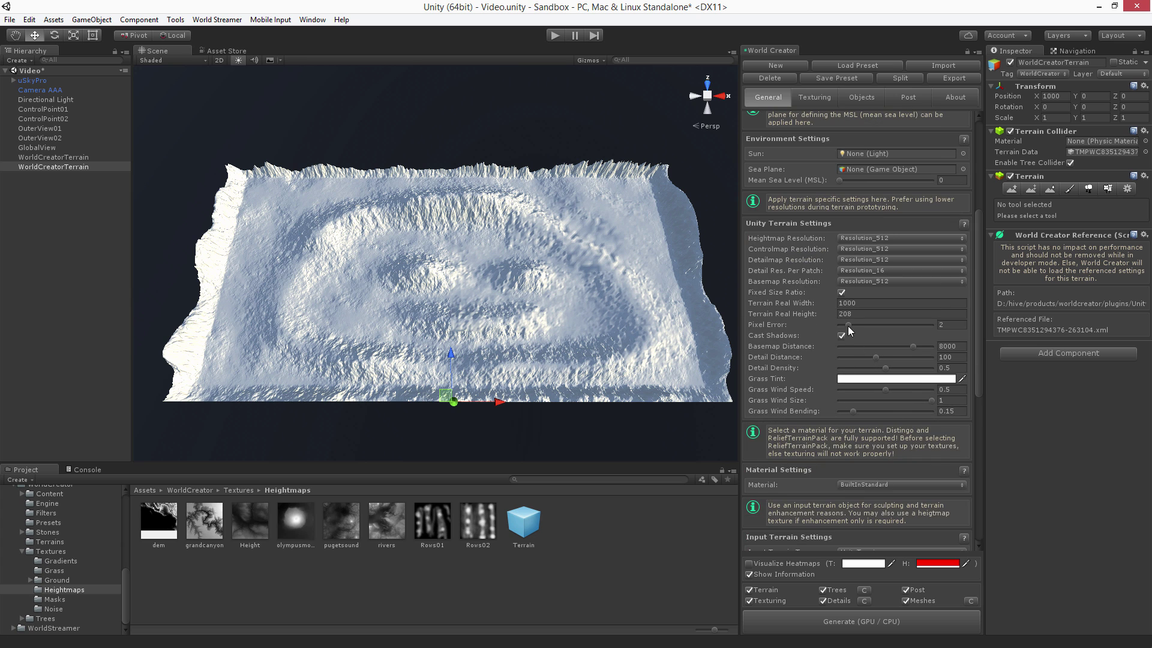
left_click_drag(848, 324, 839, 324)
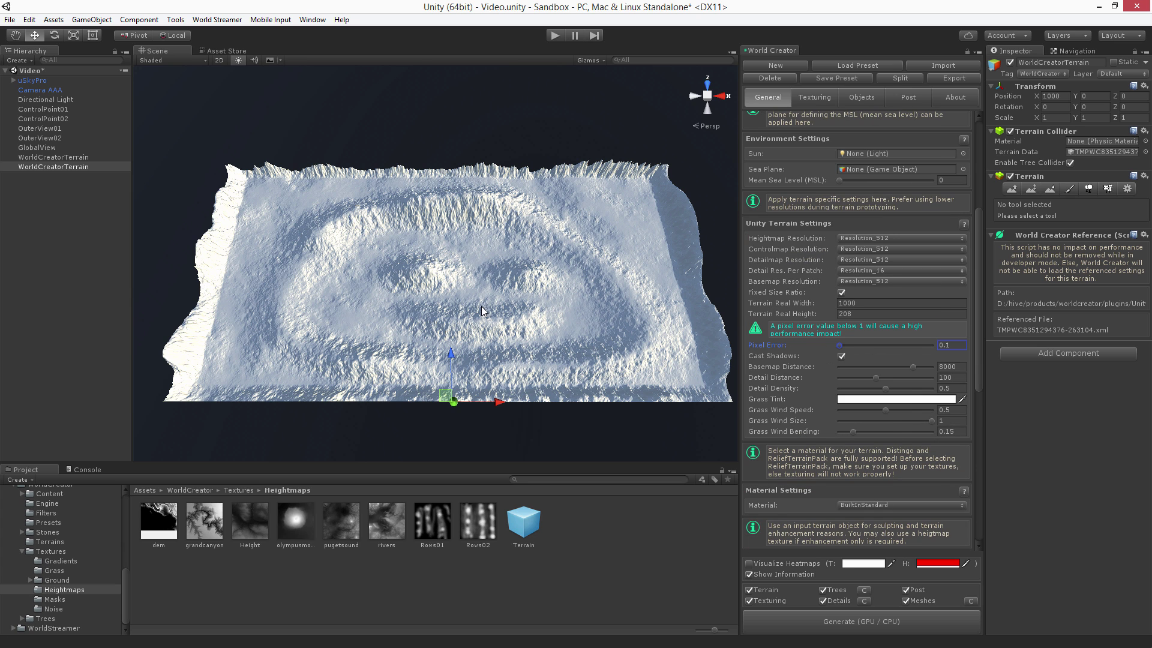
middle_click_drag(481, 306, 497, 319)
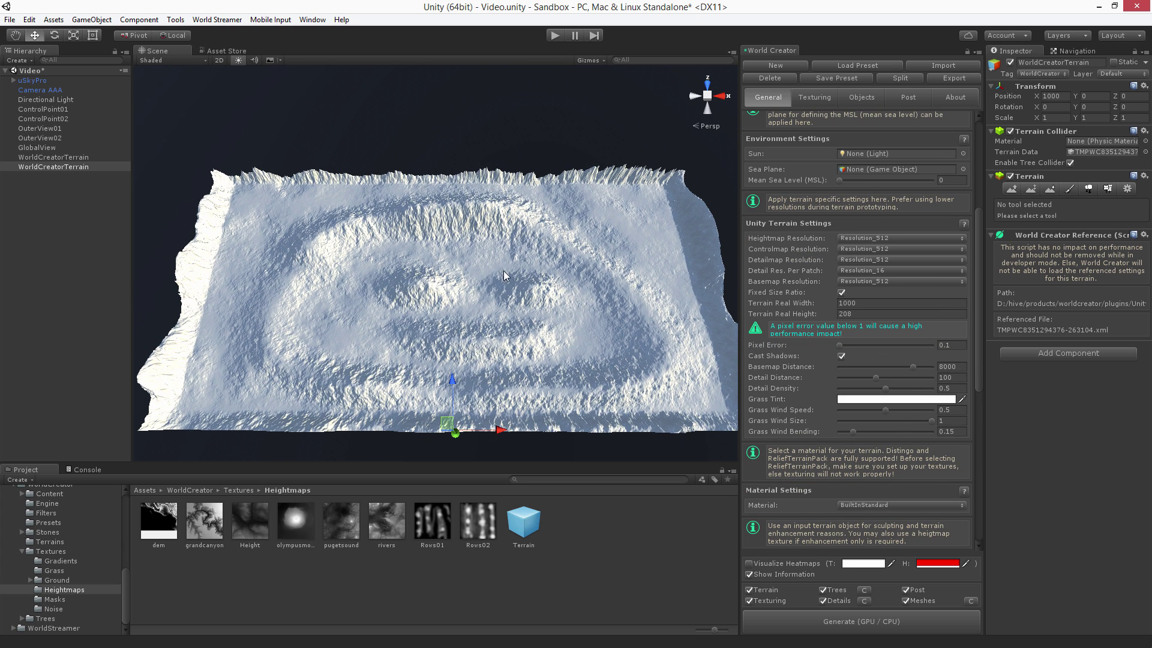
scroll(503, 271, "down", 3)
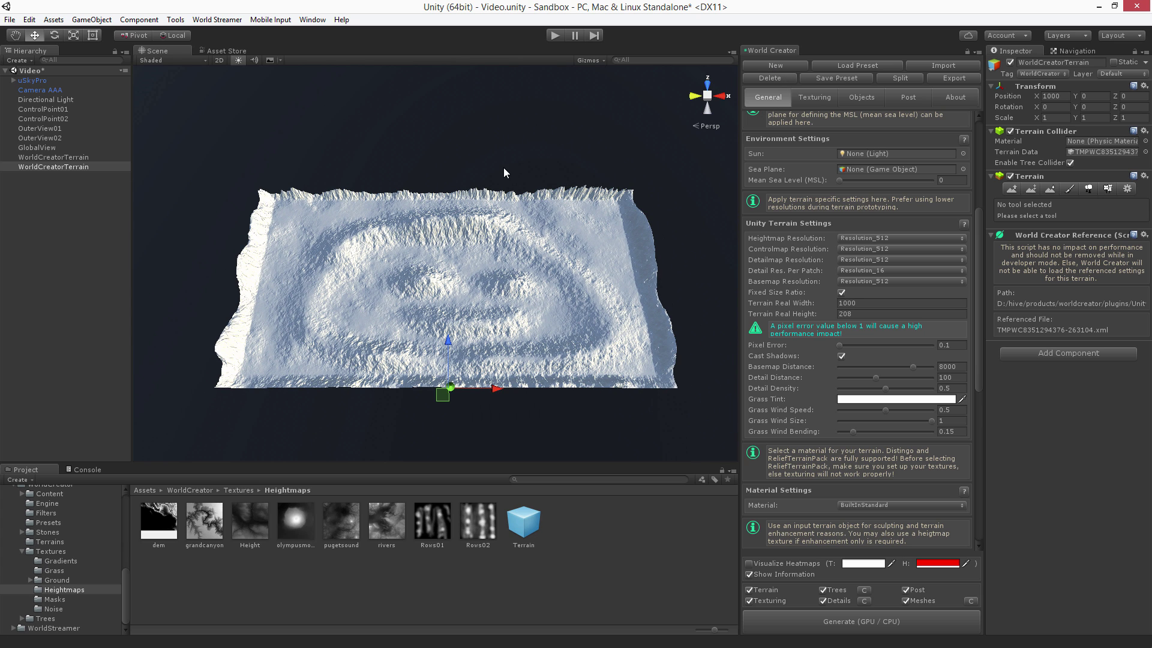
- Create and generate a third tileable terrain at Tile Position Z 1
left_click(774, 65)
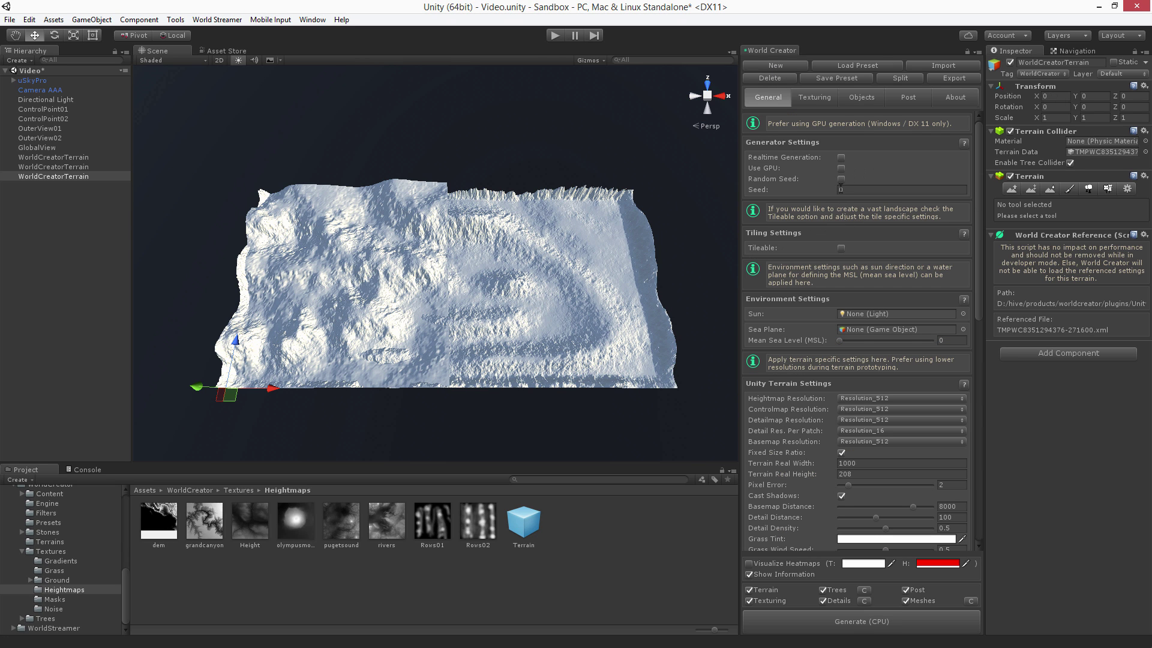
left_click(841, 248)
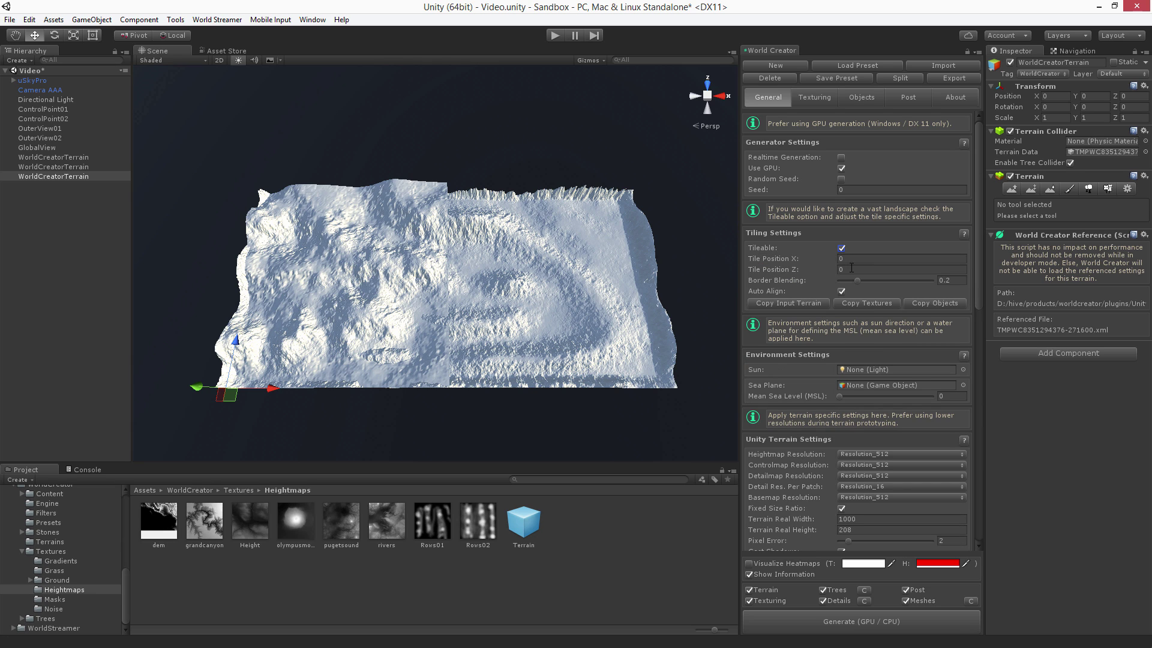
left_click(851, 269)
type("1")
left_click(854, 618)
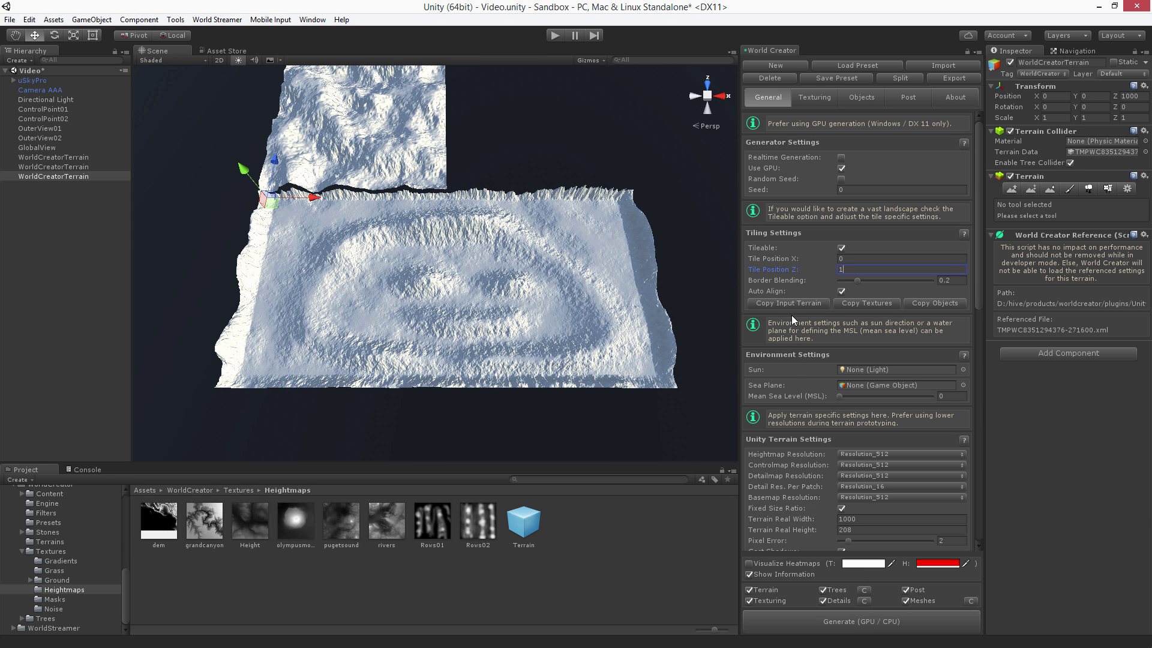
left_click(358, 291)
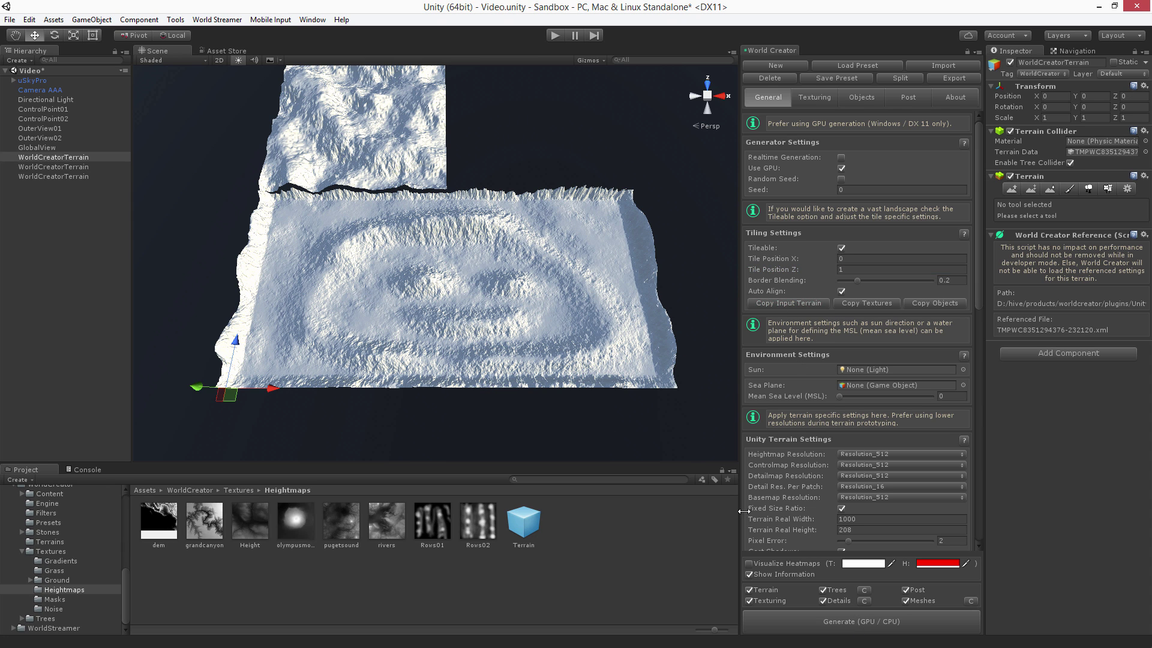
- Create a fourth GPU-enabled tileable terrain at Tile Position X 1, Z 1
left_click(793, 621)
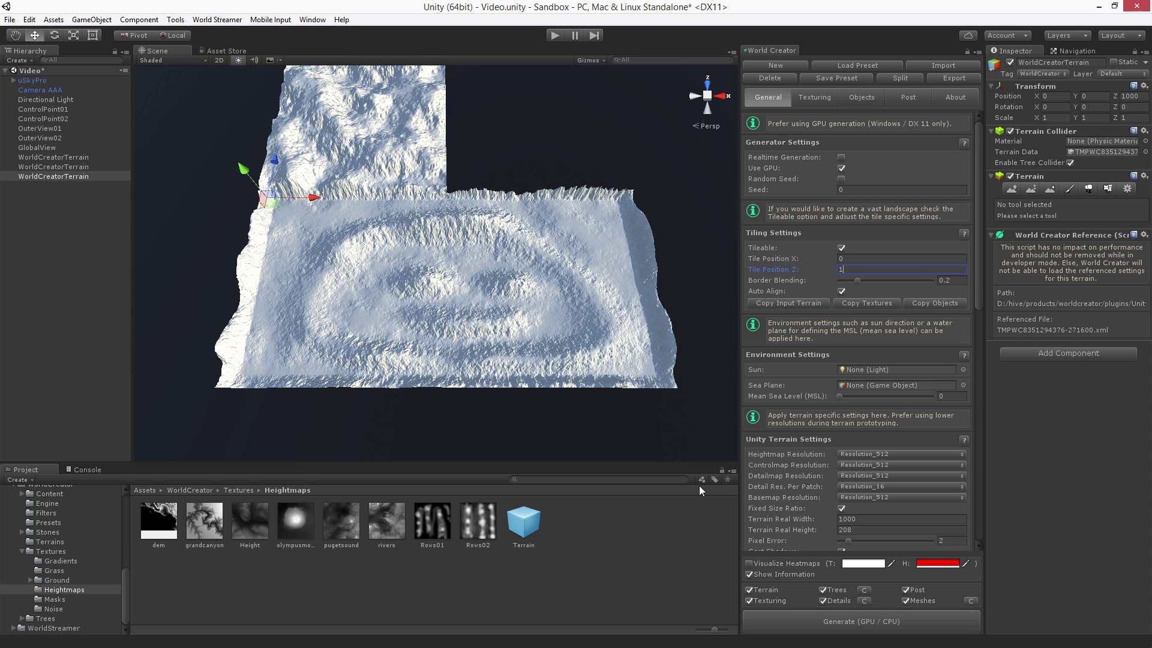
left_click(764, 66)
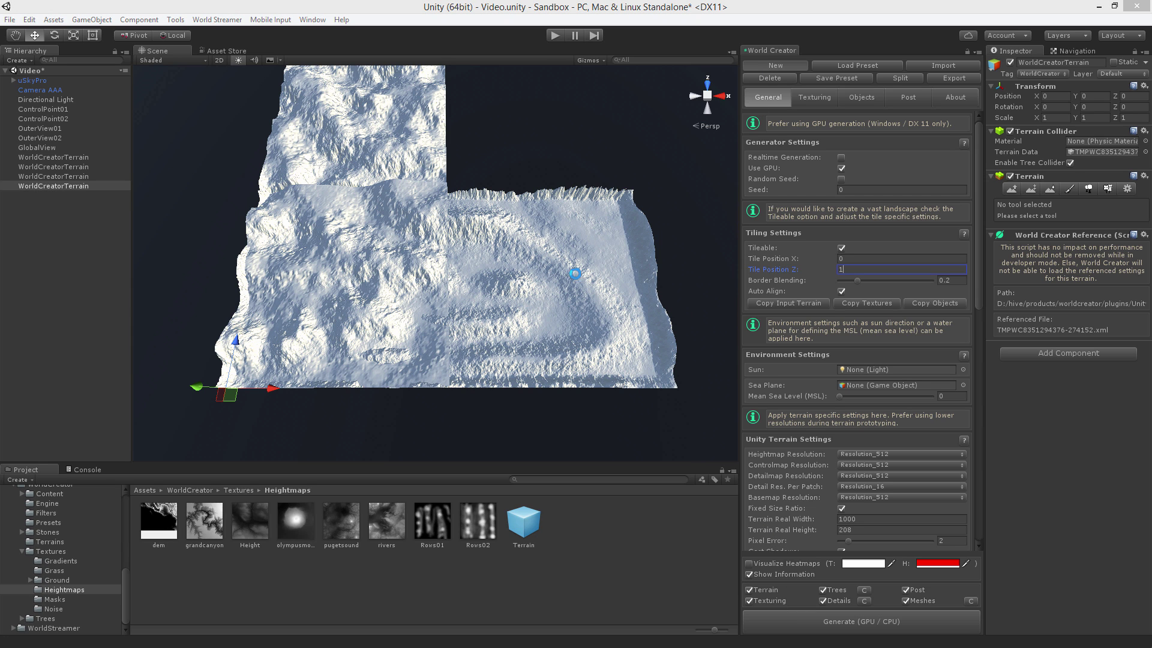
left_click(842, 166)
left_click(842, 169)
left_click(842, 248)
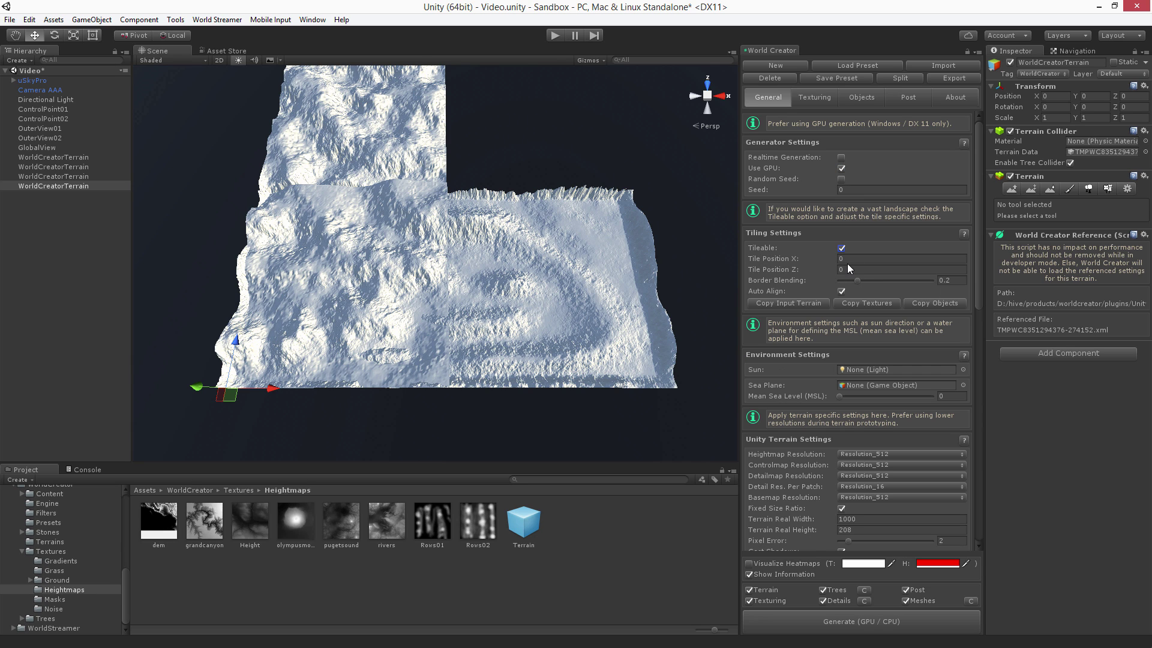
left_click(846, 259)
type("1")
left_click(851, 270)
- Generate the fourth tile twice to remove the black seam, viewing the whole grid
left_click(858, 613)
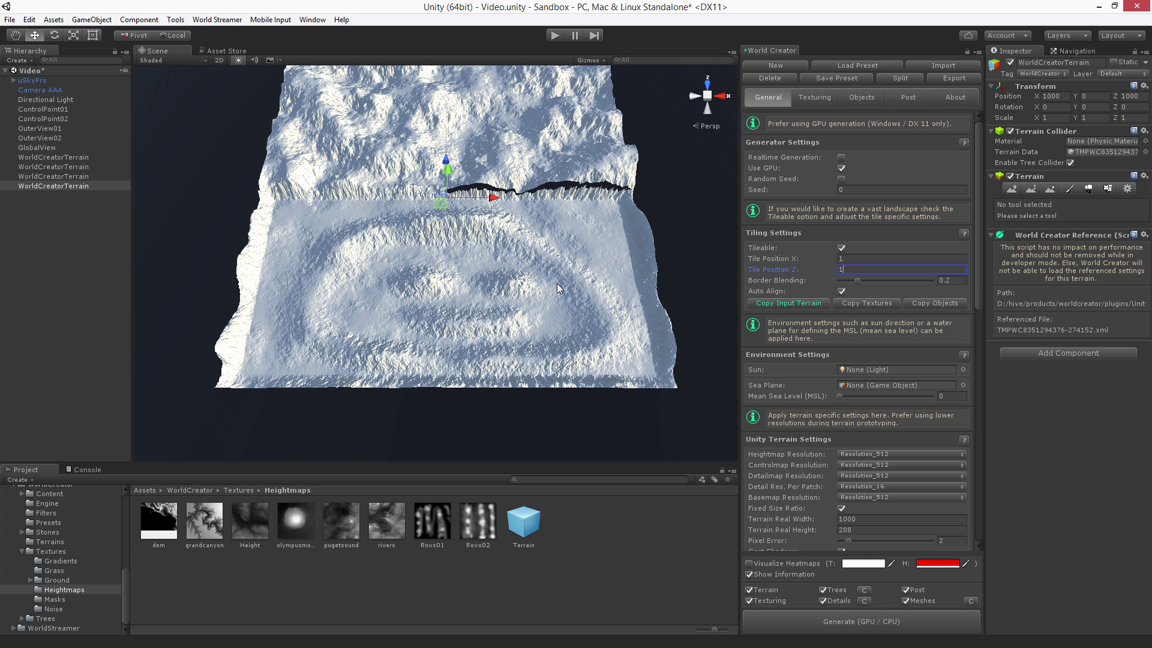
left_click(839, 623)
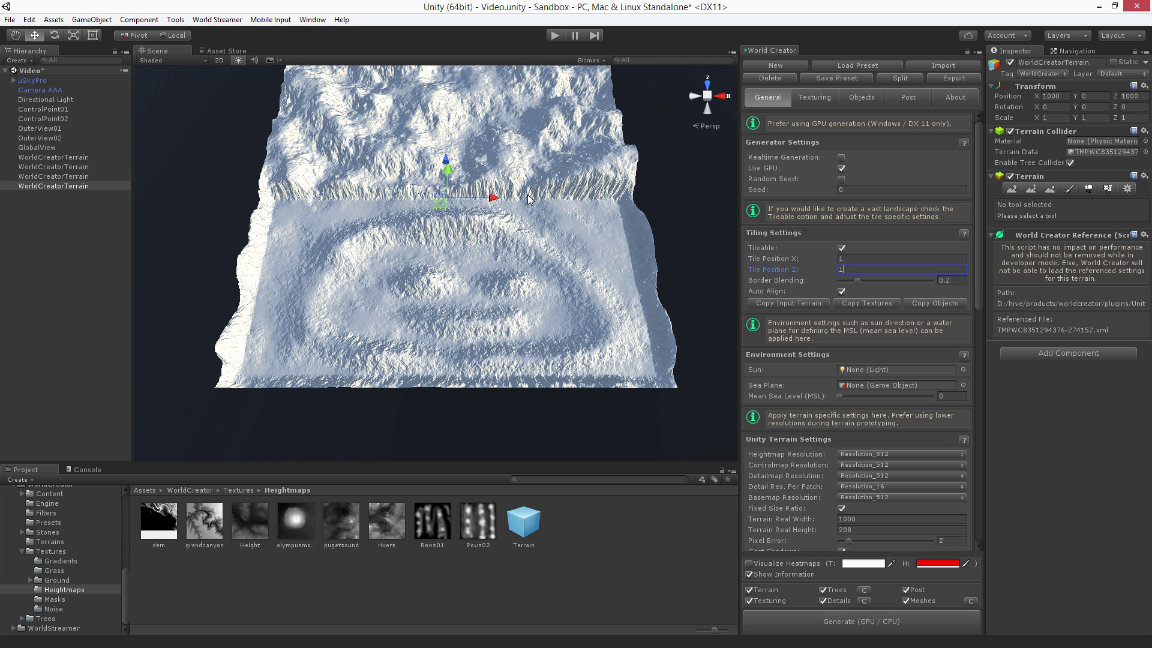
left_click_drag(529, 200, 528, 249, "alt")
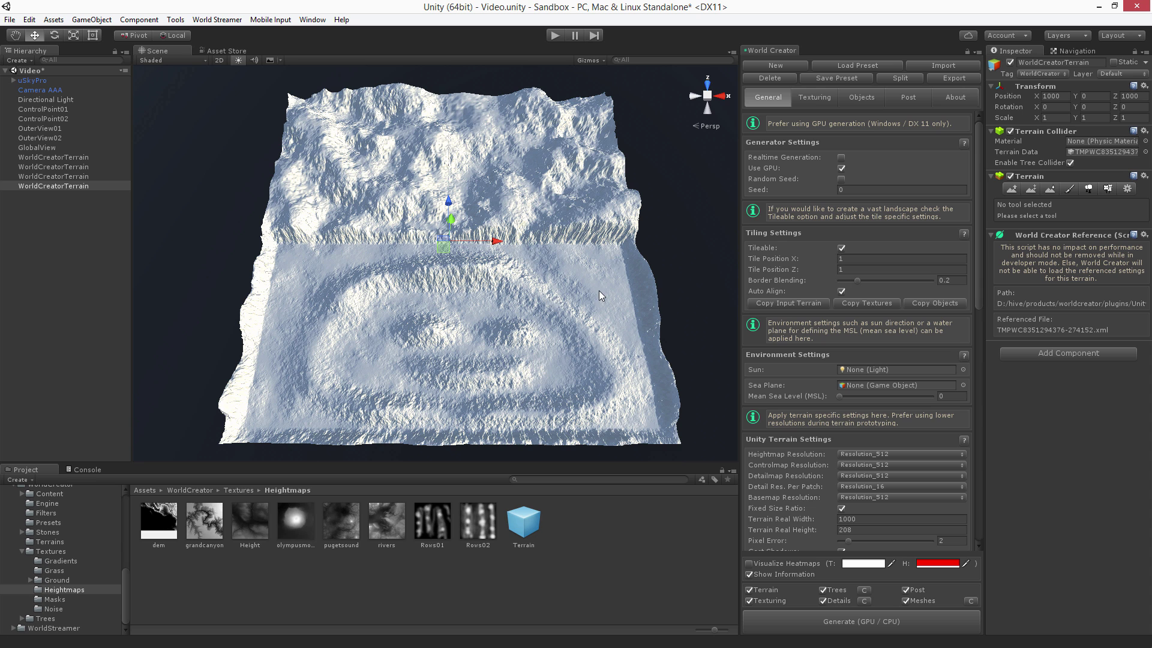
left_click_drag(598, 291, 553, 252, "alt")
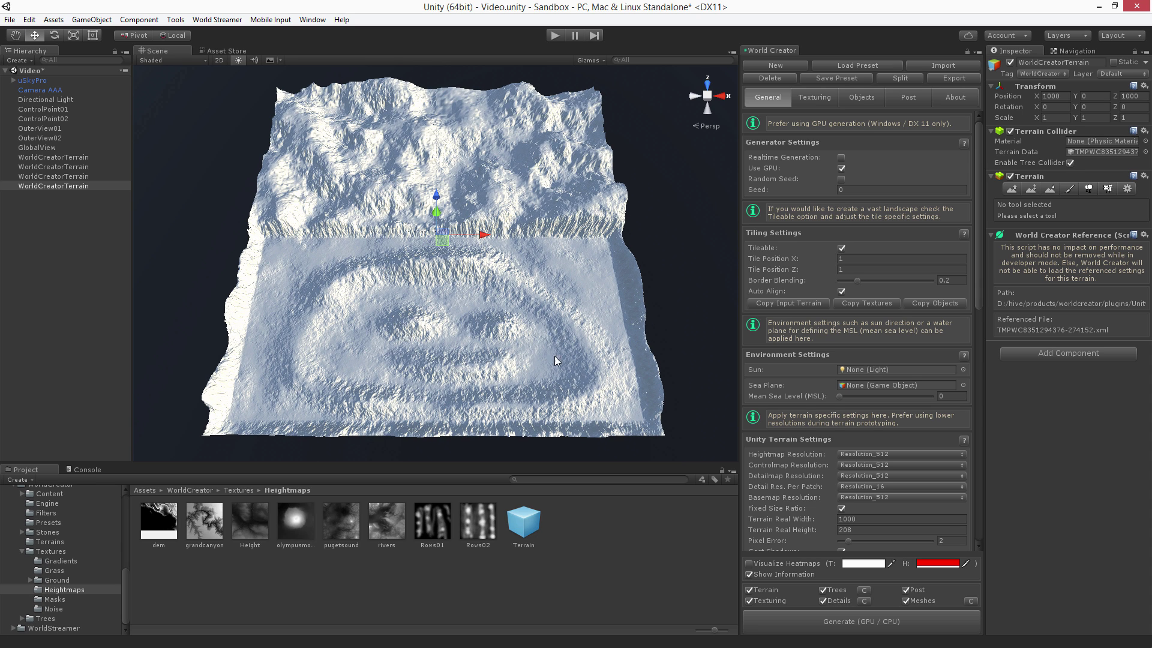
- Set the front-left tile's Area Start Max. Z to 2 and regenerate it
left_click(367, 298)
scroll(932, 472, "down", 10)
scroll(929, 466, "down", 4)
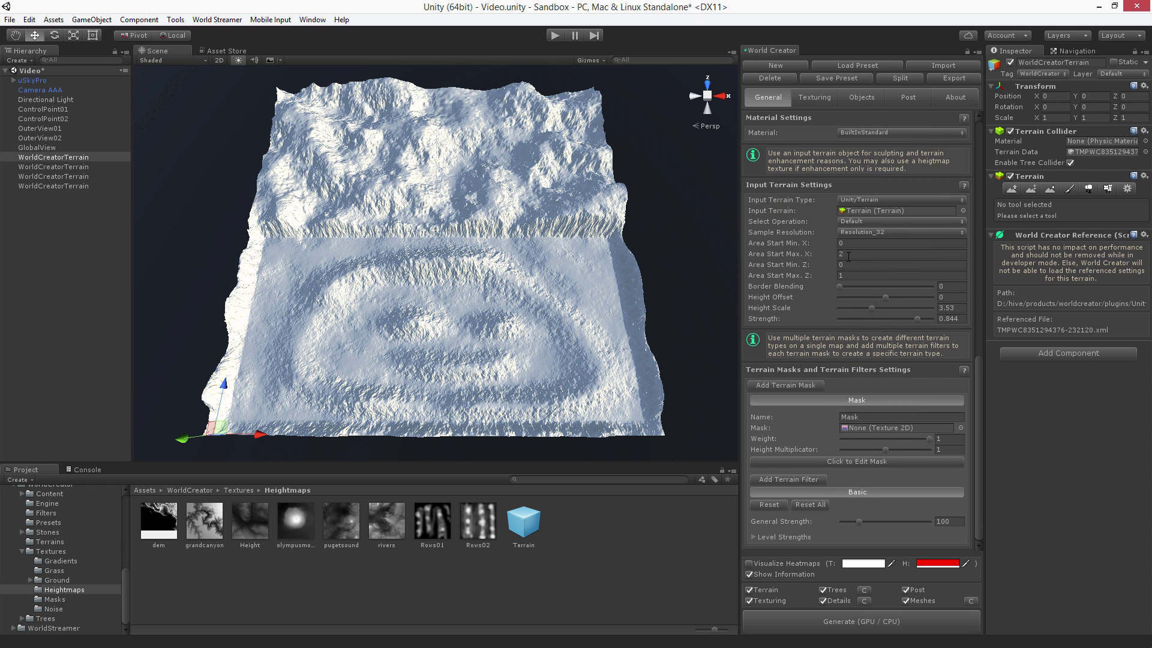
left_click(855, 276)
left_click(870, 622)
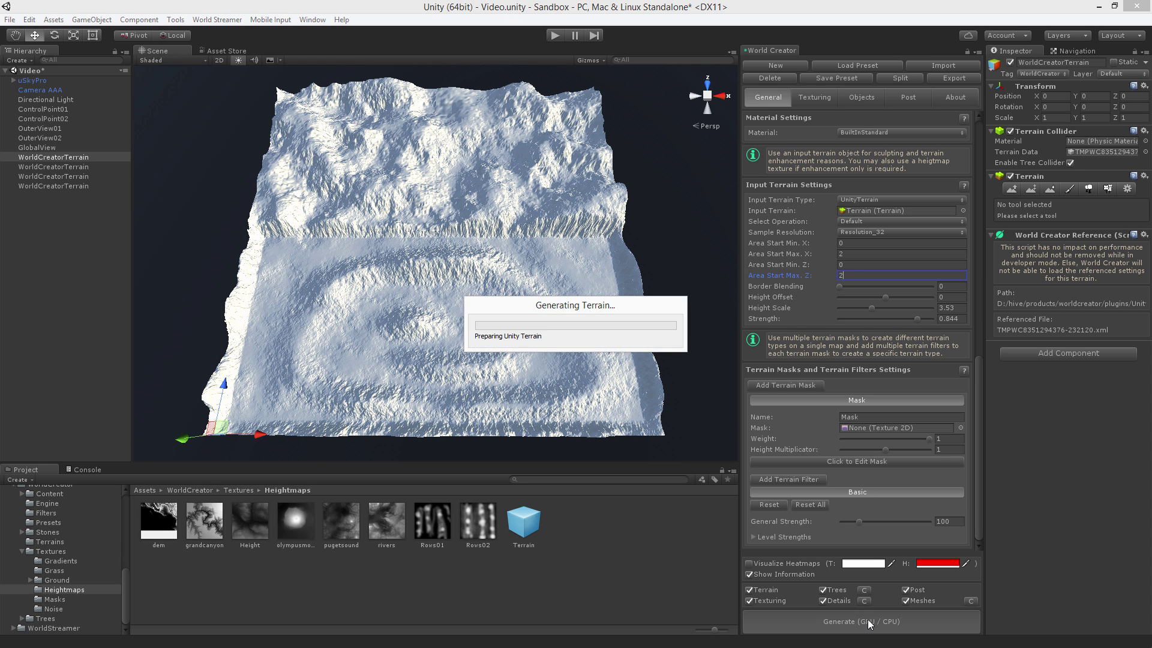
- Copy the input terrain onto the back-left tile and regenerate it and the right tile
left_click(399, 167)
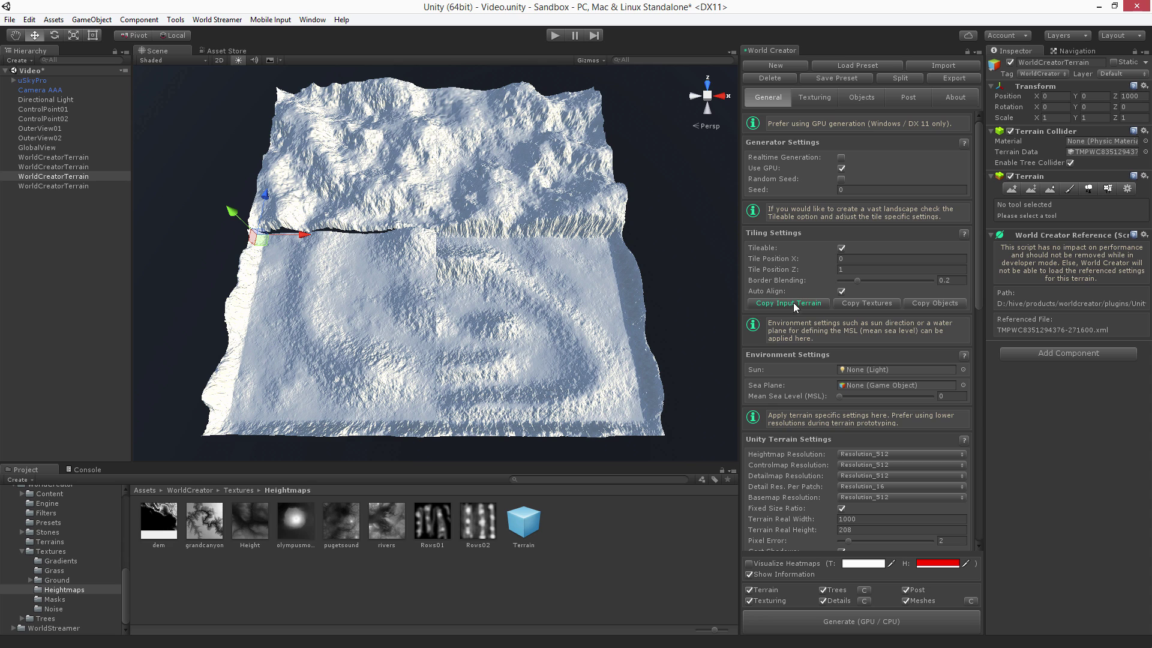
left_click(361, 287)
left_click(815, 621)
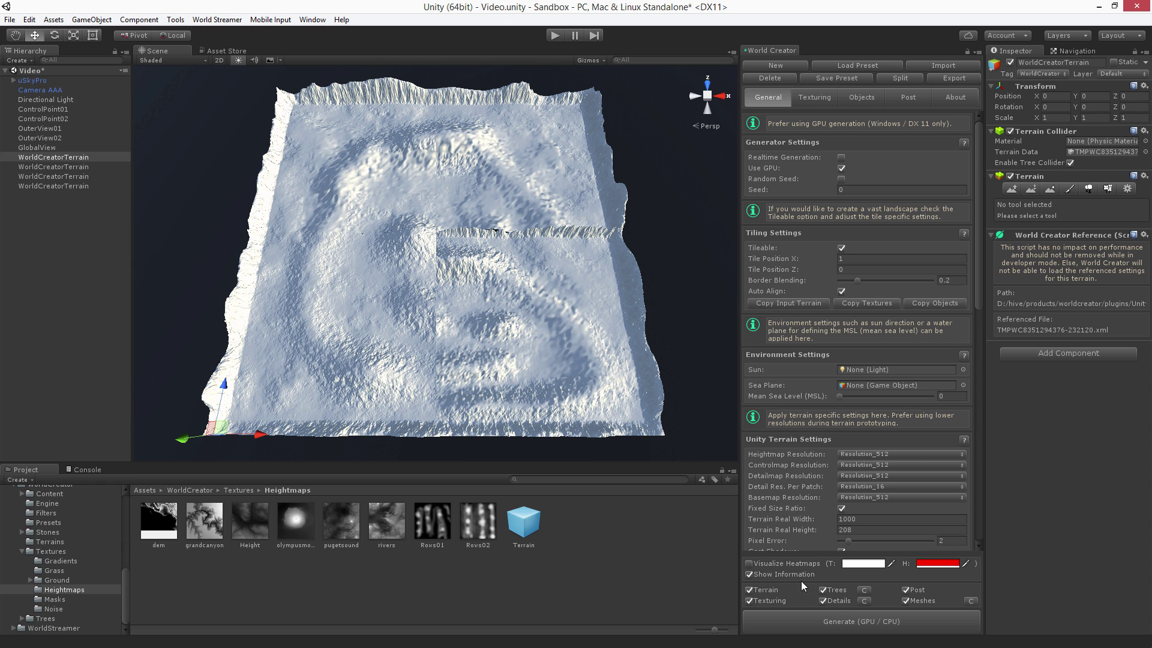
left_click(806, 621)
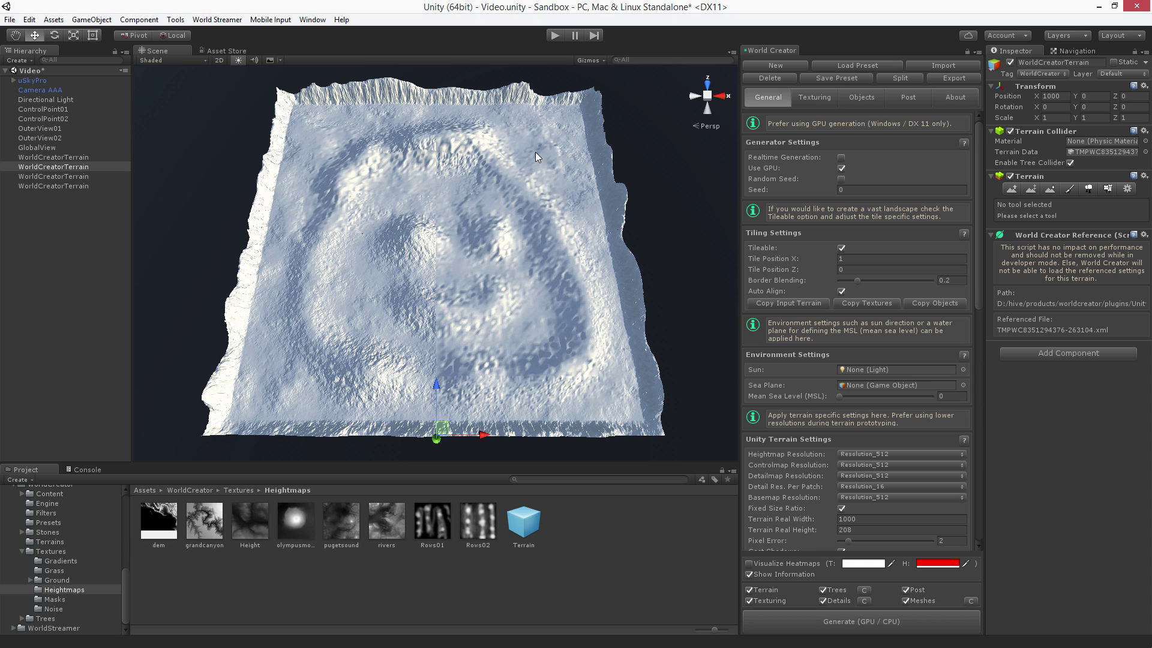
- Lower the Pixel Error from 2 to 0.1 on the back-left and lower-right terrain tiles
scroll(935, 318, "down", 8)
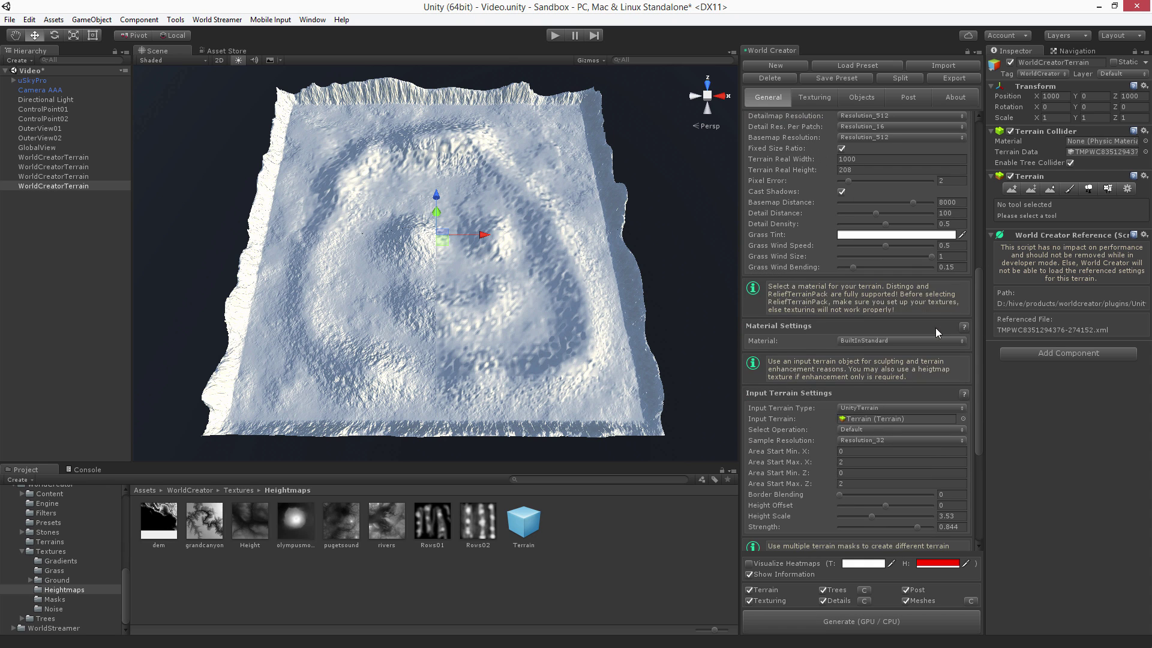
left_click_drag(848, 217, 839, 218)
left_click(393, 177)
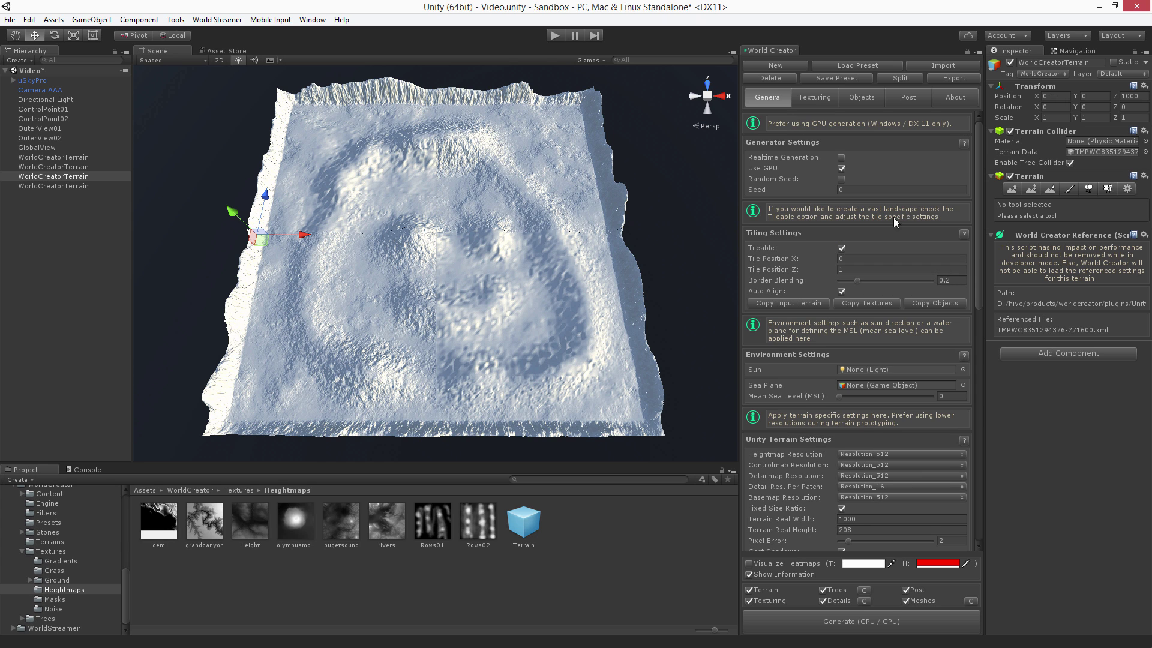
scroll(863, 399, "down", 3)
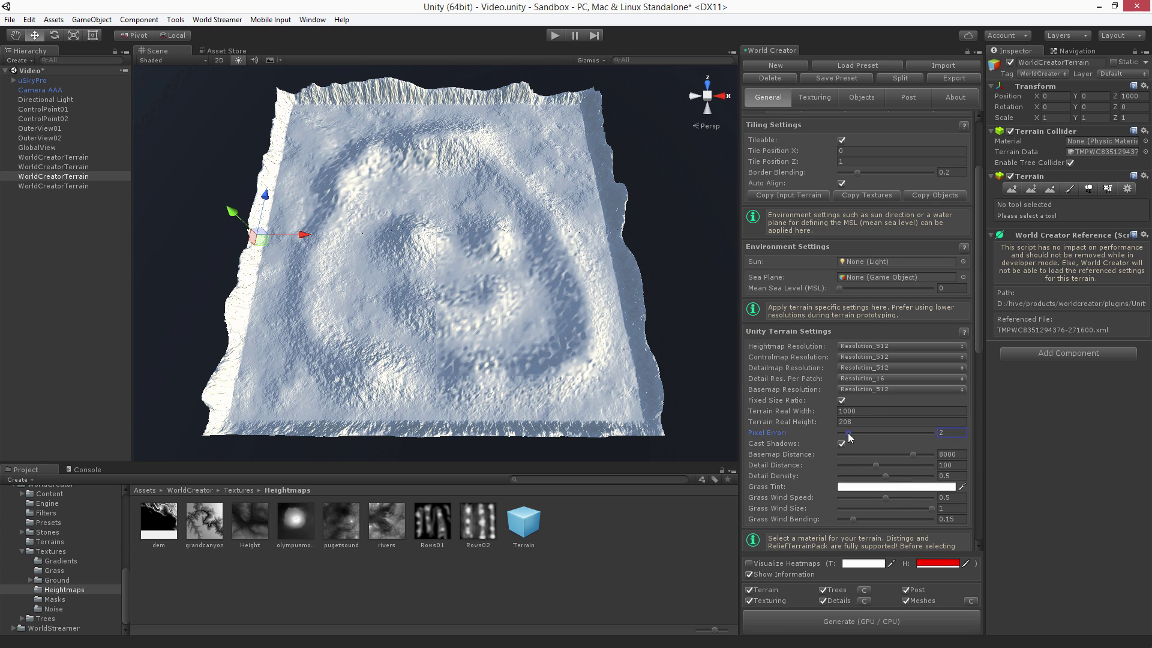
left_click(624, 326)
scroll(884, 414, "down", 1)
scroll(885, 415, "down", 3)
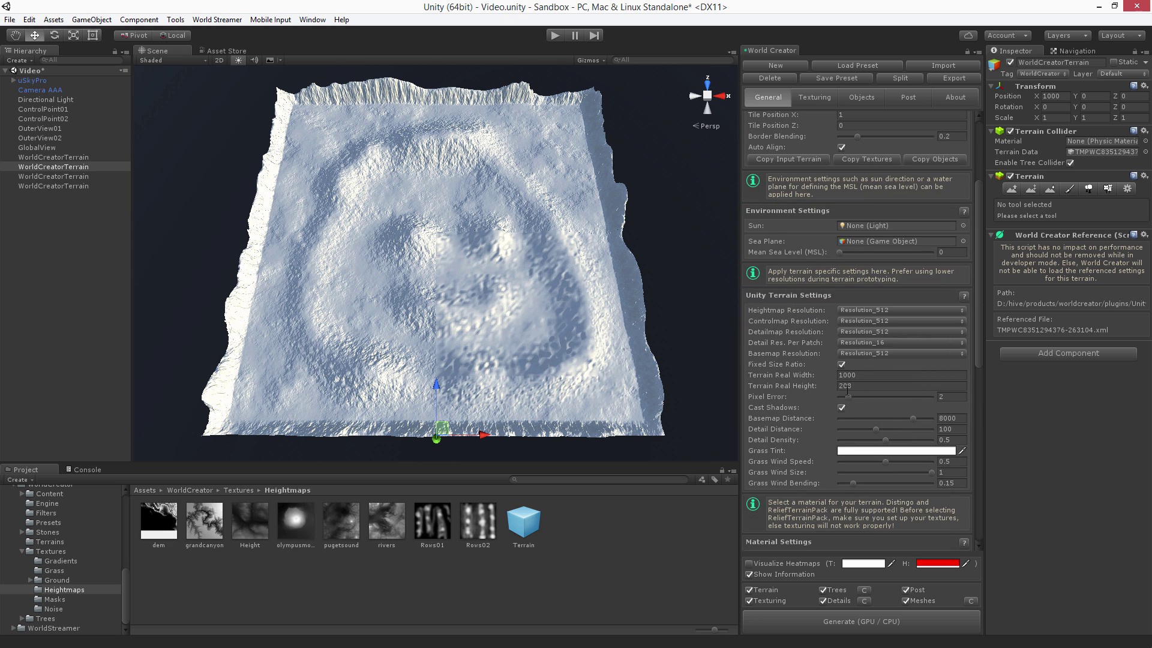
left_click_drag(844, 395, 746, 387)
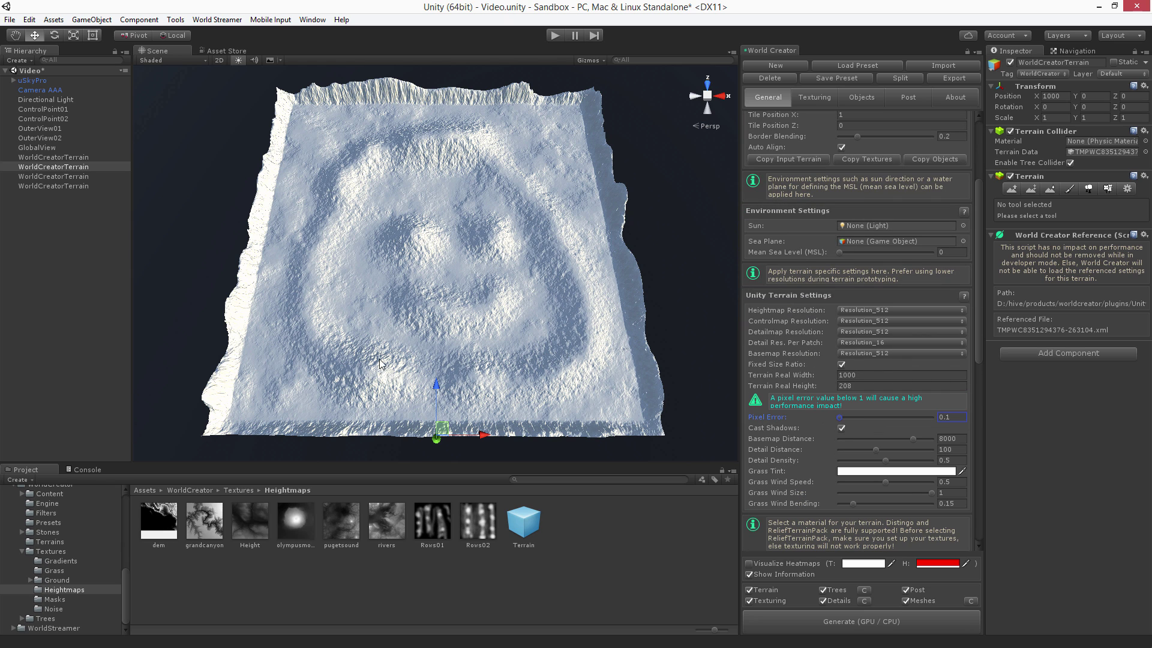
- Start editing the input area's Area Start Max. X value
scroll(377, 333, "down", 5)
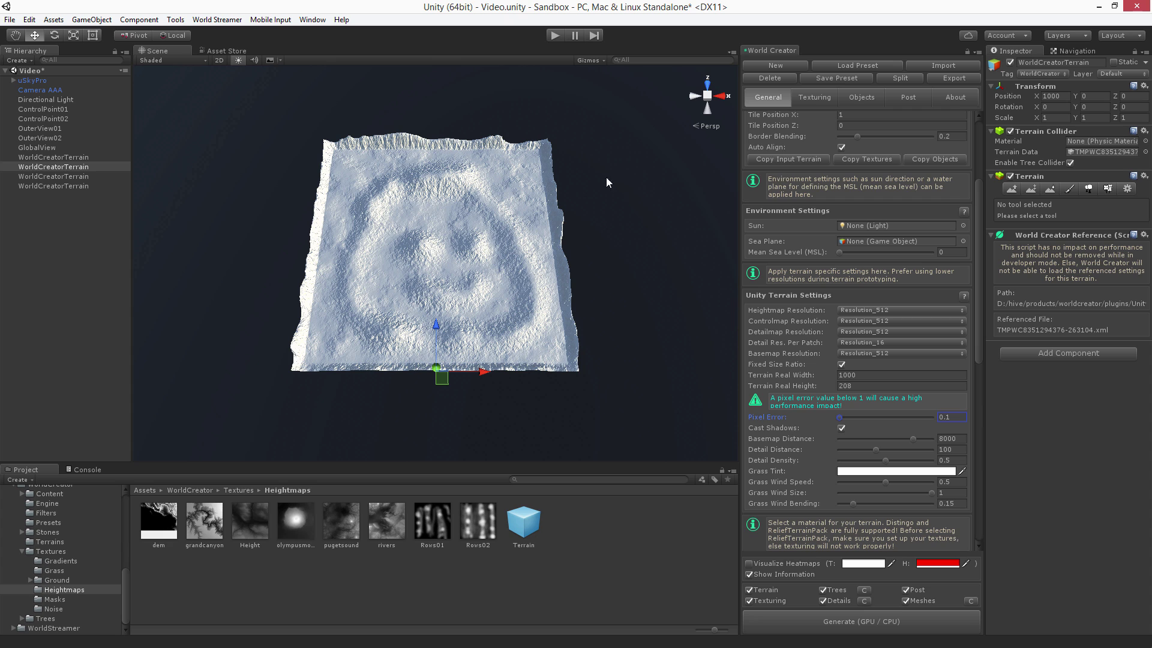
scroll(853, 307, "down", 10)
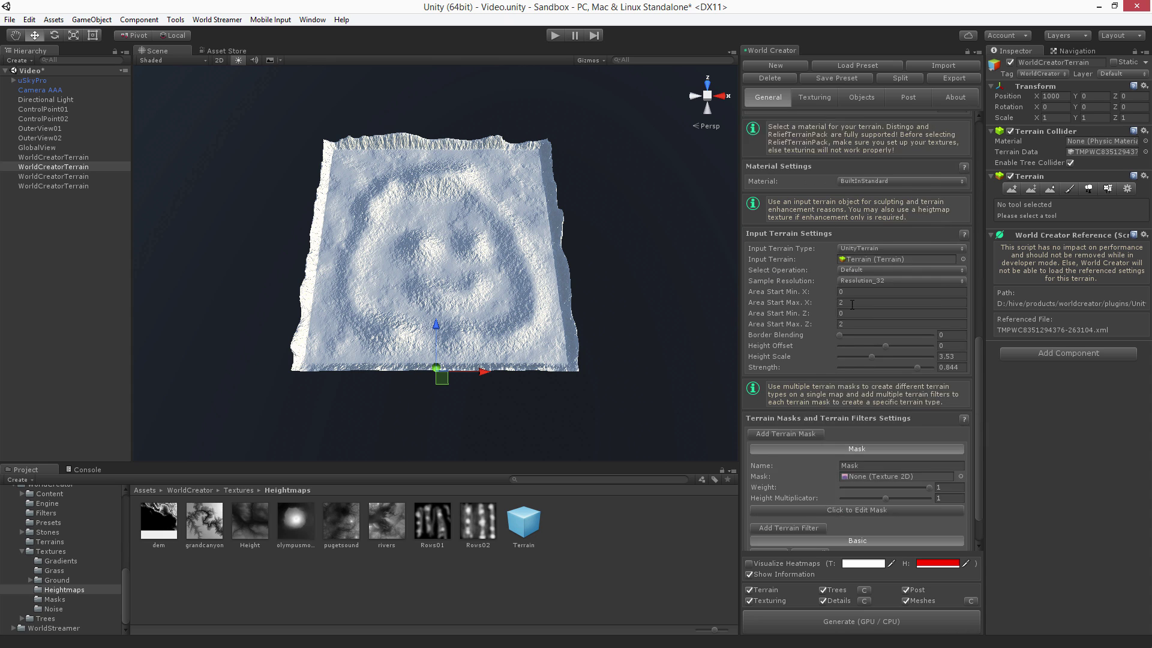
left_click(845, 268)
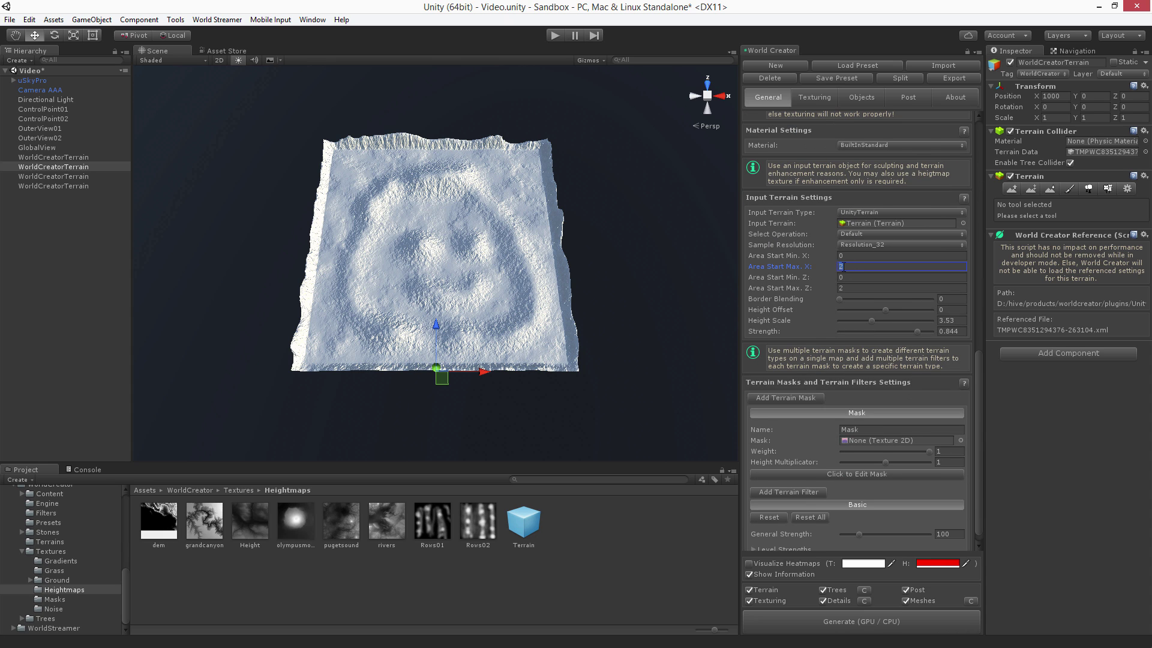
scroll(548, 282, "up", 2)
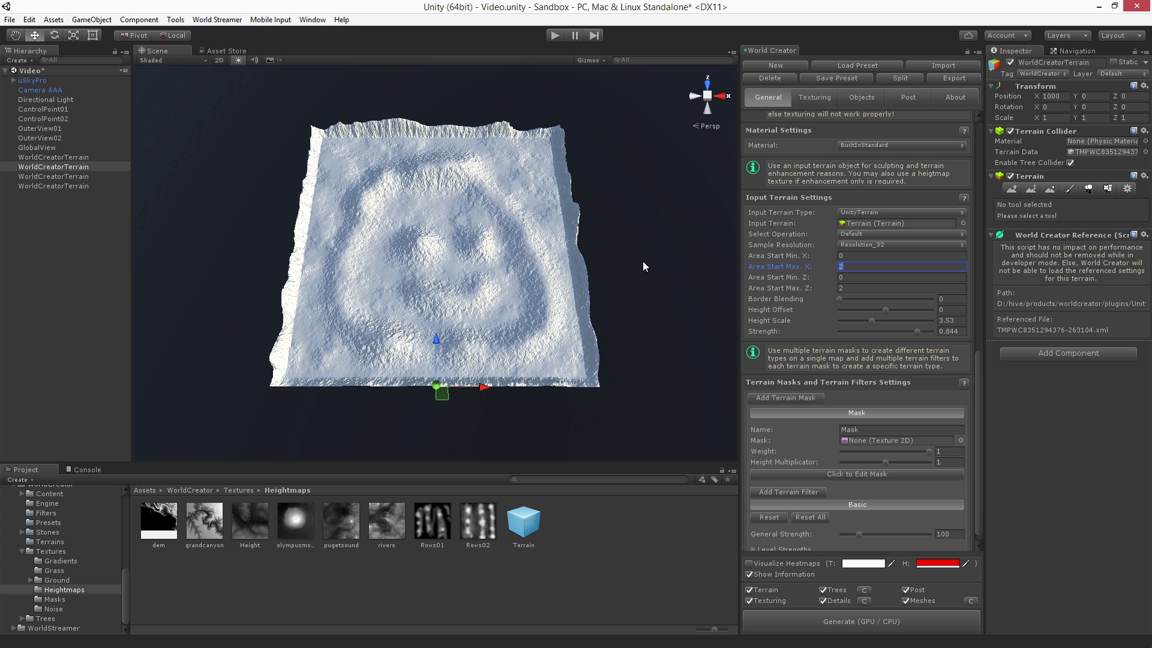
scroll(533, 235, "up", 1)
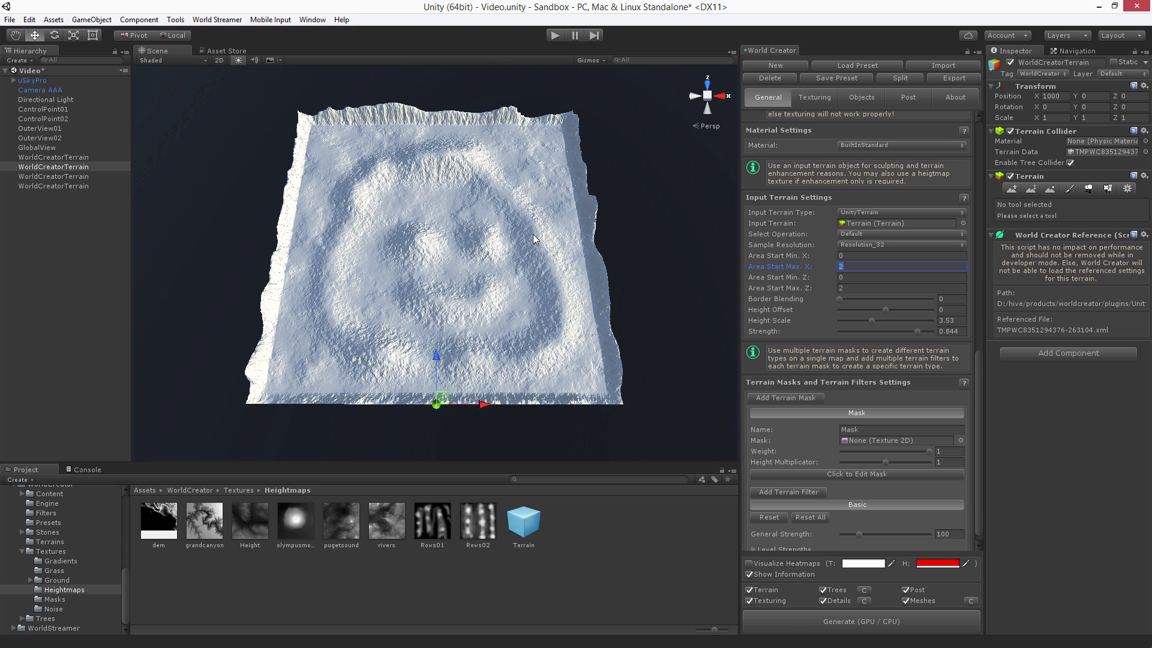
- Deselect the terrain, then select the first WorldCreatorTerrain and scroll to Input Terrain Settings
left_click(641, 263)
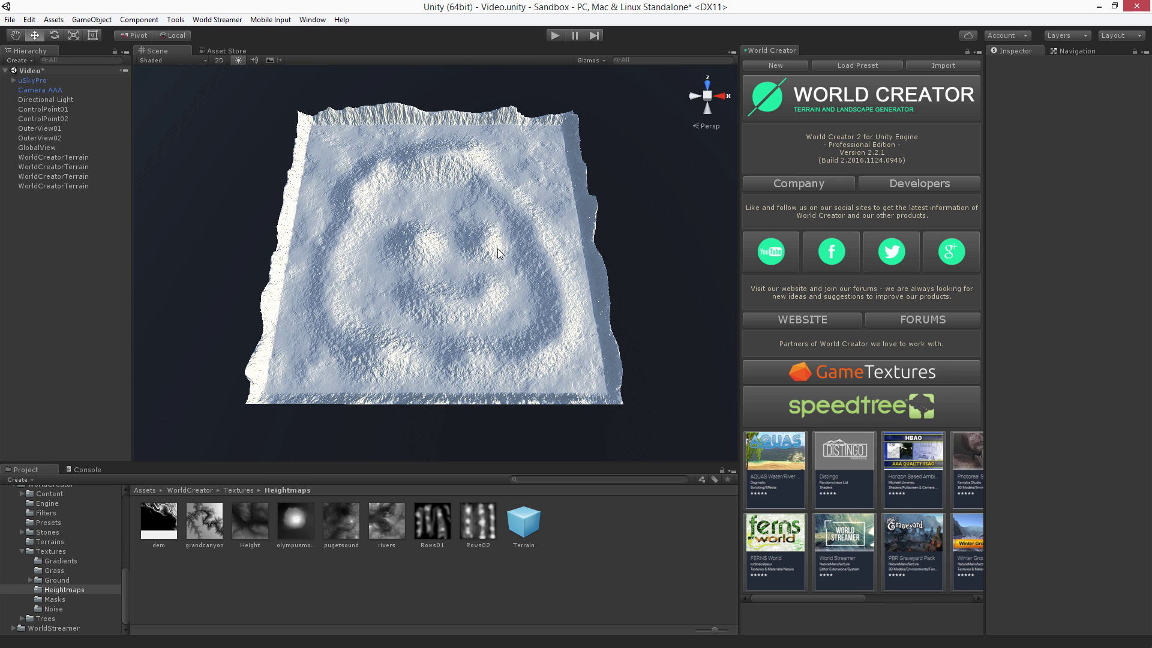
left_click(59, 157)
scroll(815, 408, "down", 3)
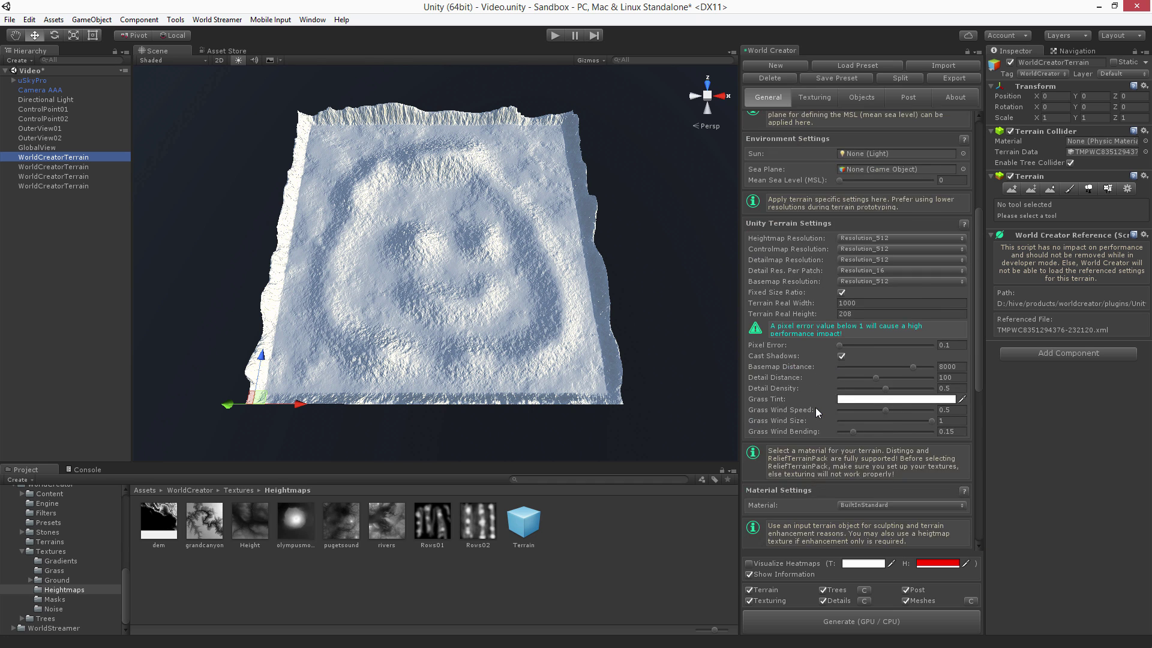
scroll(815, 408, "down", 6)
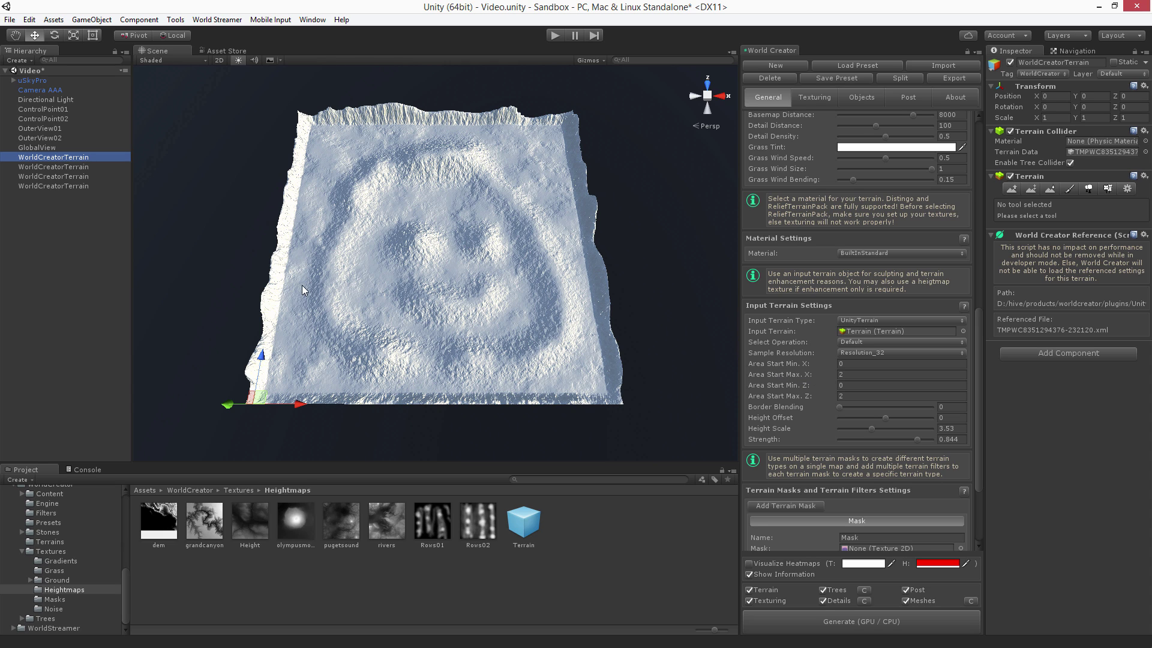
- Set Min. X and Min. Z to -0.13, Max. X and Max. Z to 2.13, and regenerate
left_click(890, 366)
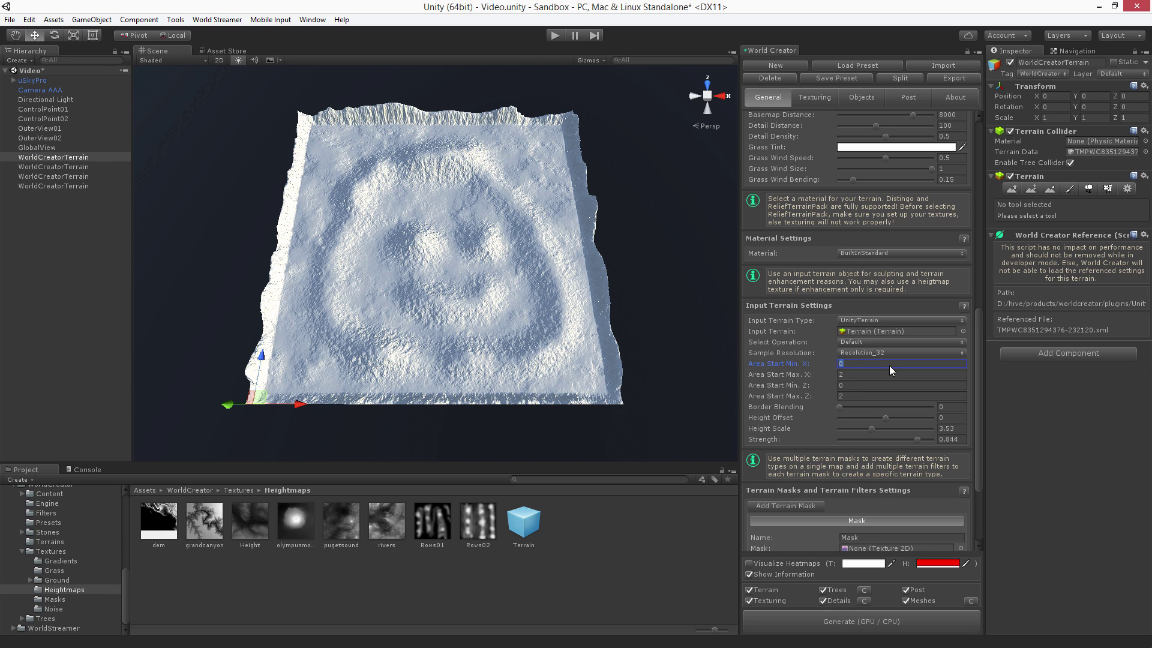
type("-0.13")
left_click(862, 375)
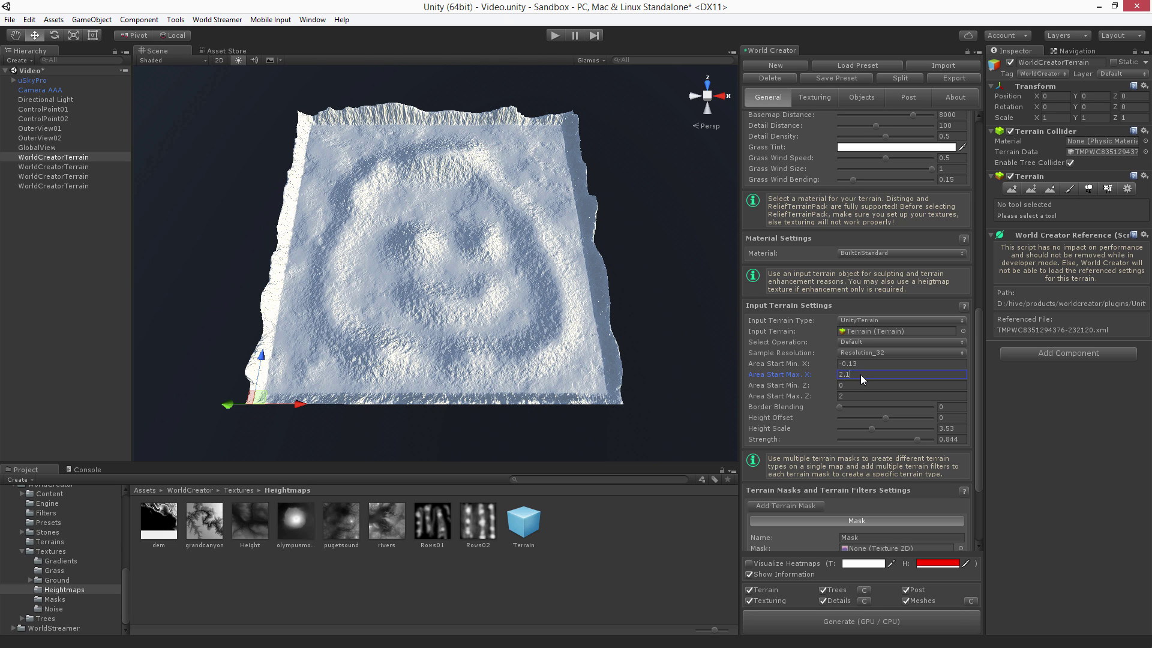
left_click(855, 387)
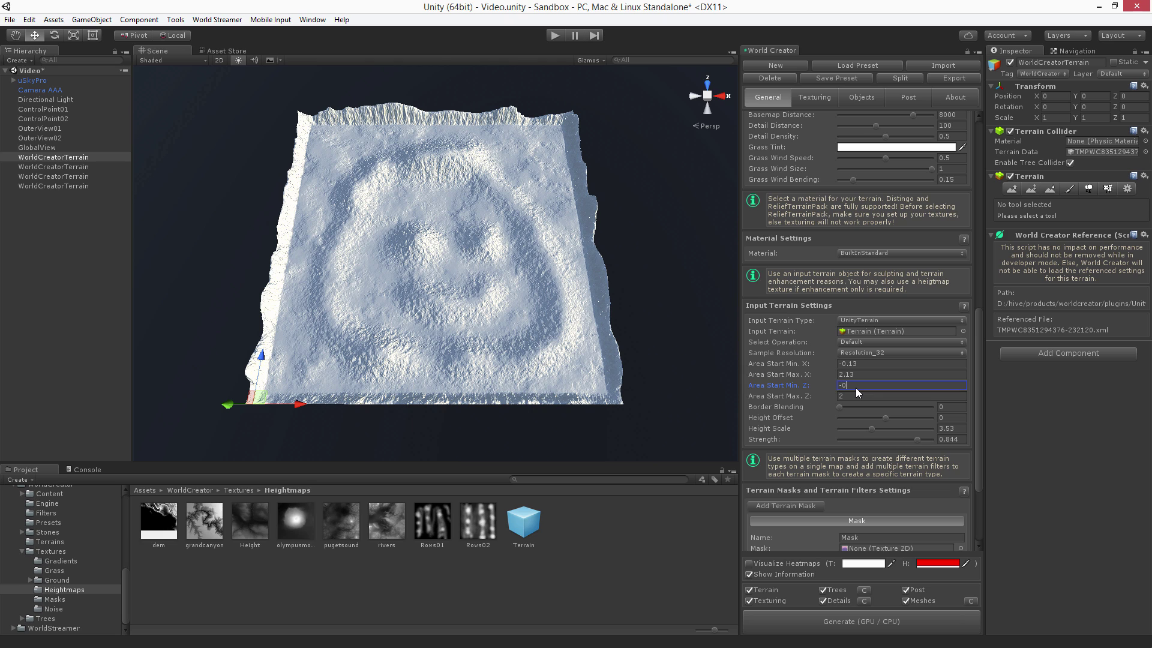
left_click(850, 397)
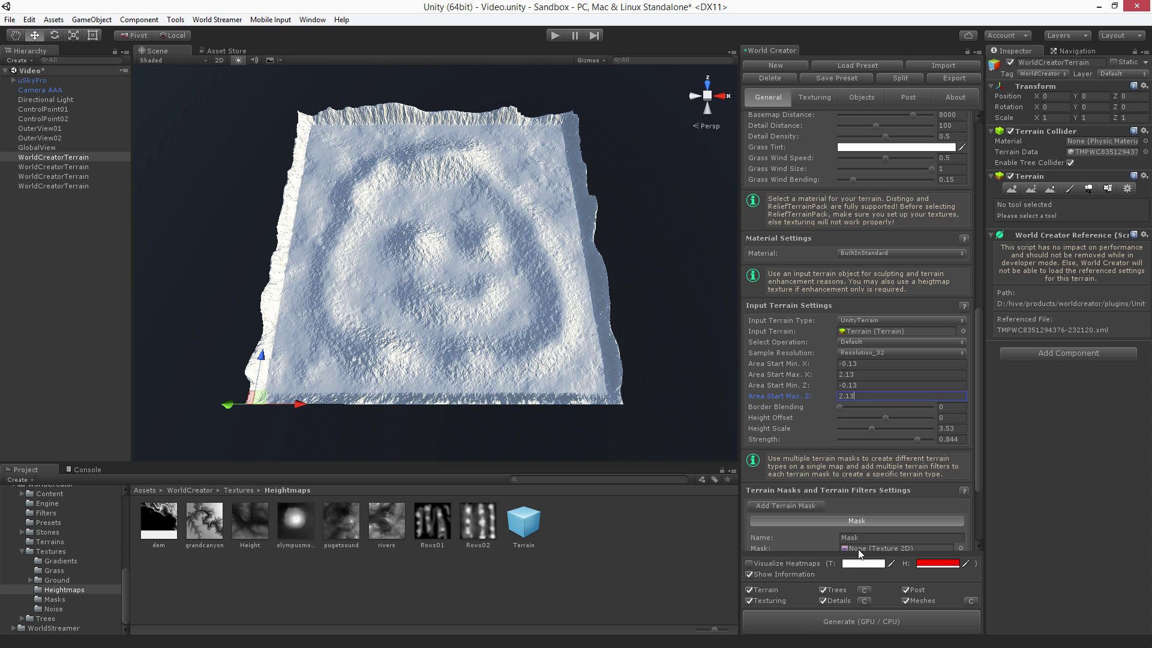
left_click(857, 620)
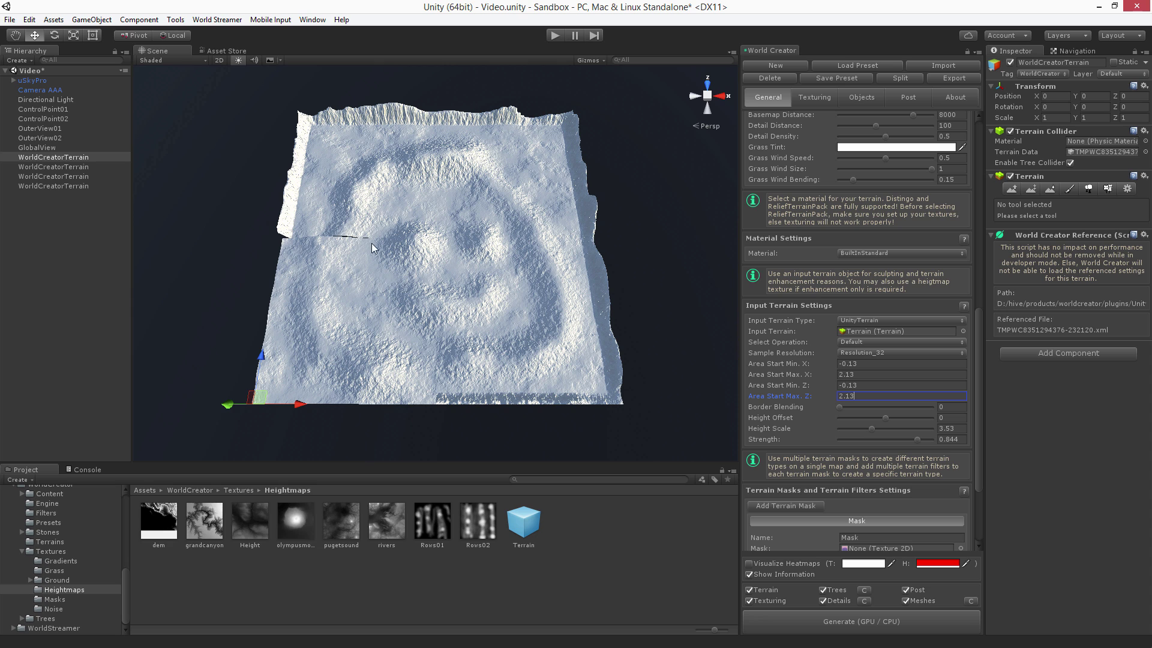
left_click(498, 232)
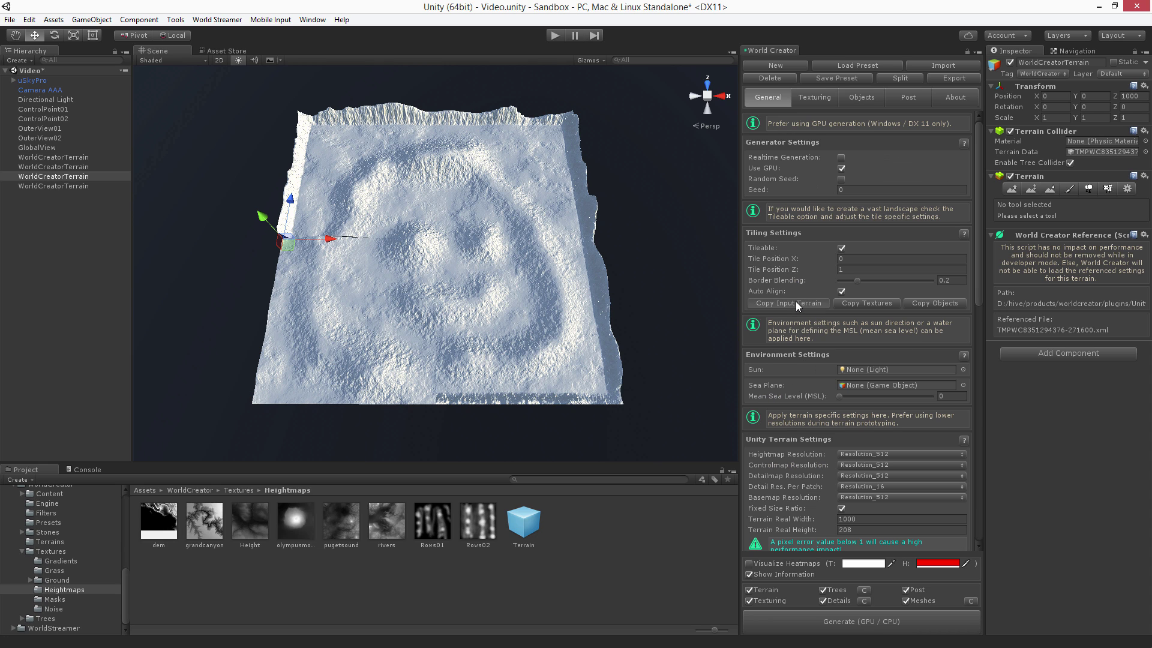
- Copy the input terrain settings to all tiles and regenerate the far-left and upper-right tiles
left_click(321, 307)
left_click(768, 618)
left_click(480, 192)
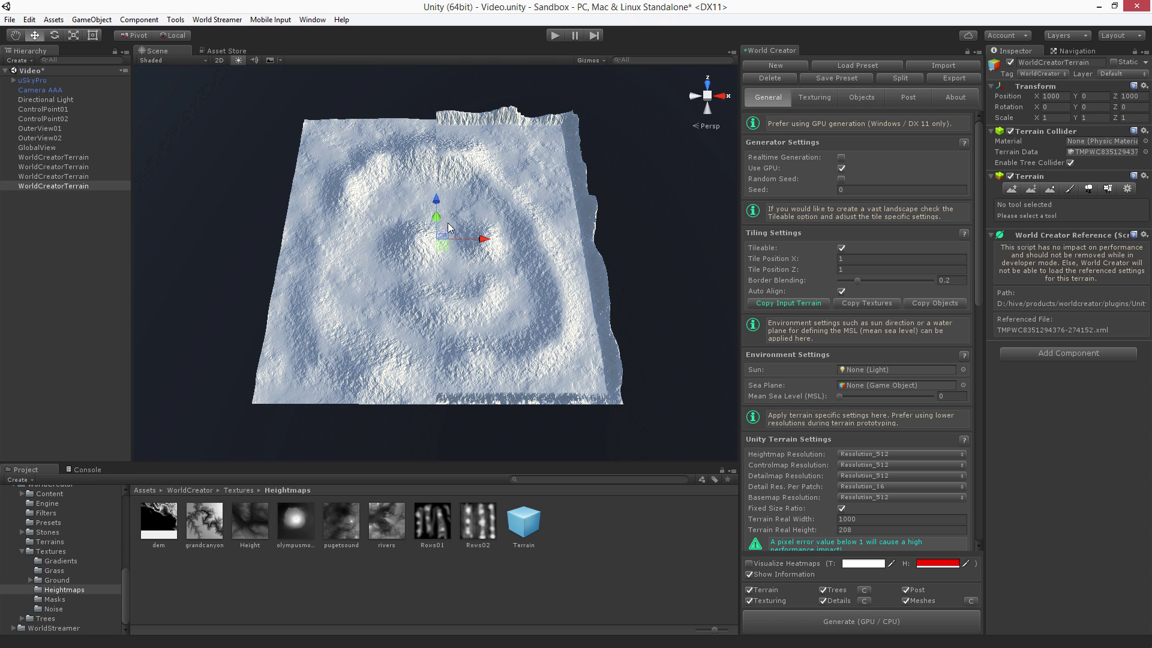
left_click(393, 184)
left_click(801, 619)
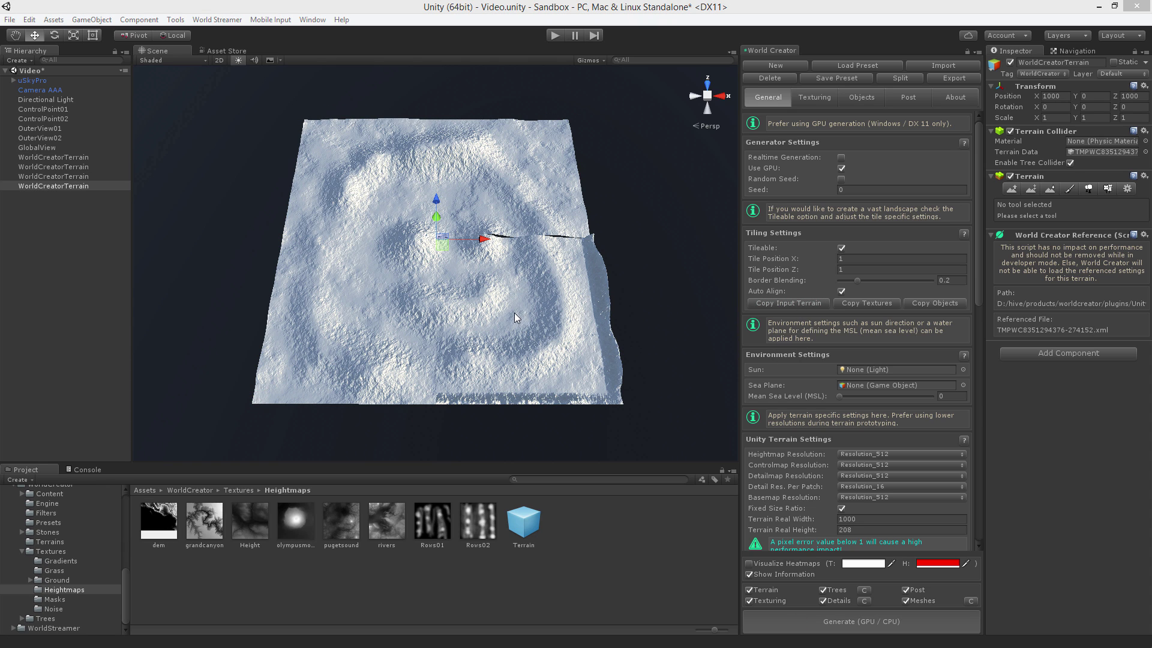
left_click(526, 191)
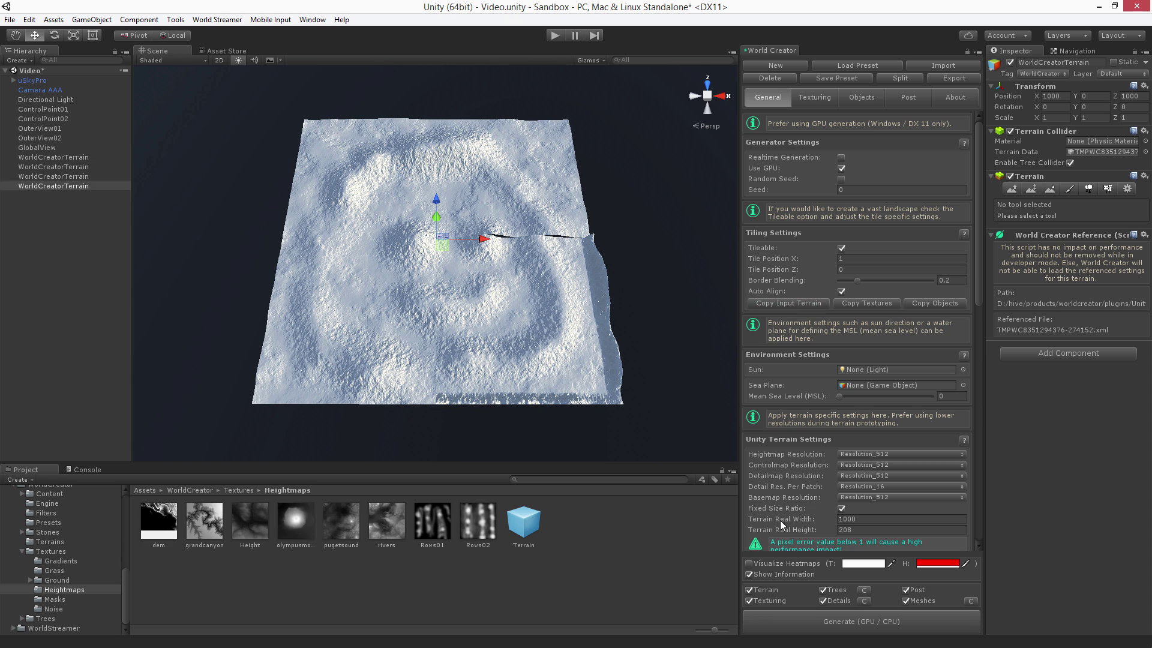
left_click(803, 618)
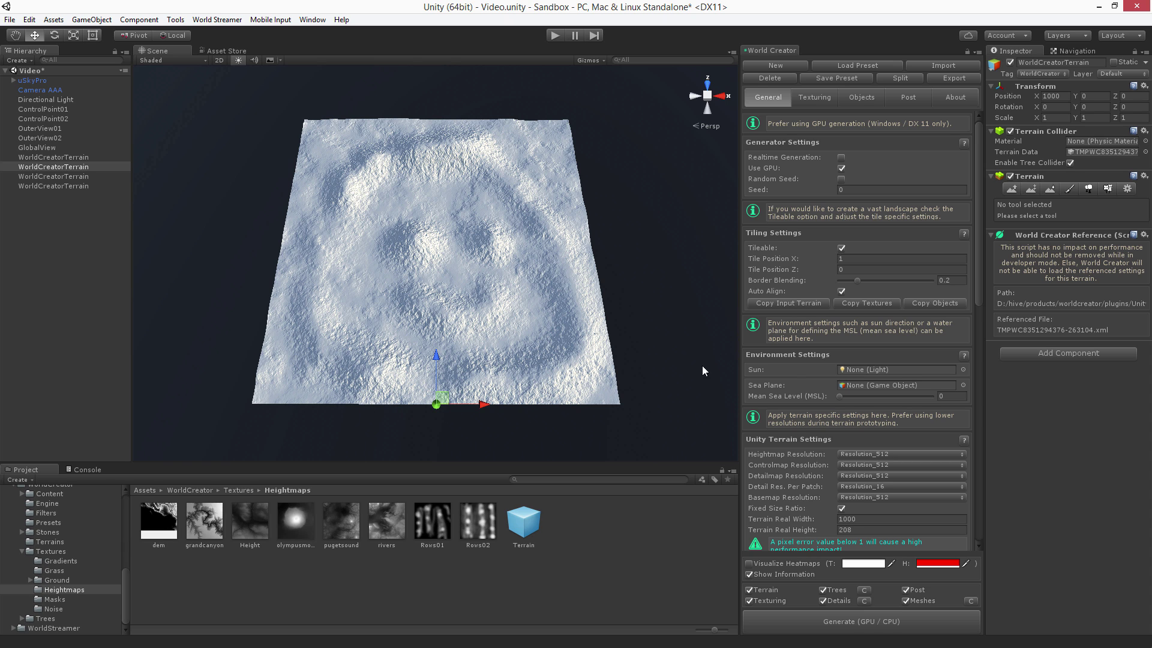
scroll(848, 431, "down", 5)
scroll(848, 430, "down", 5)
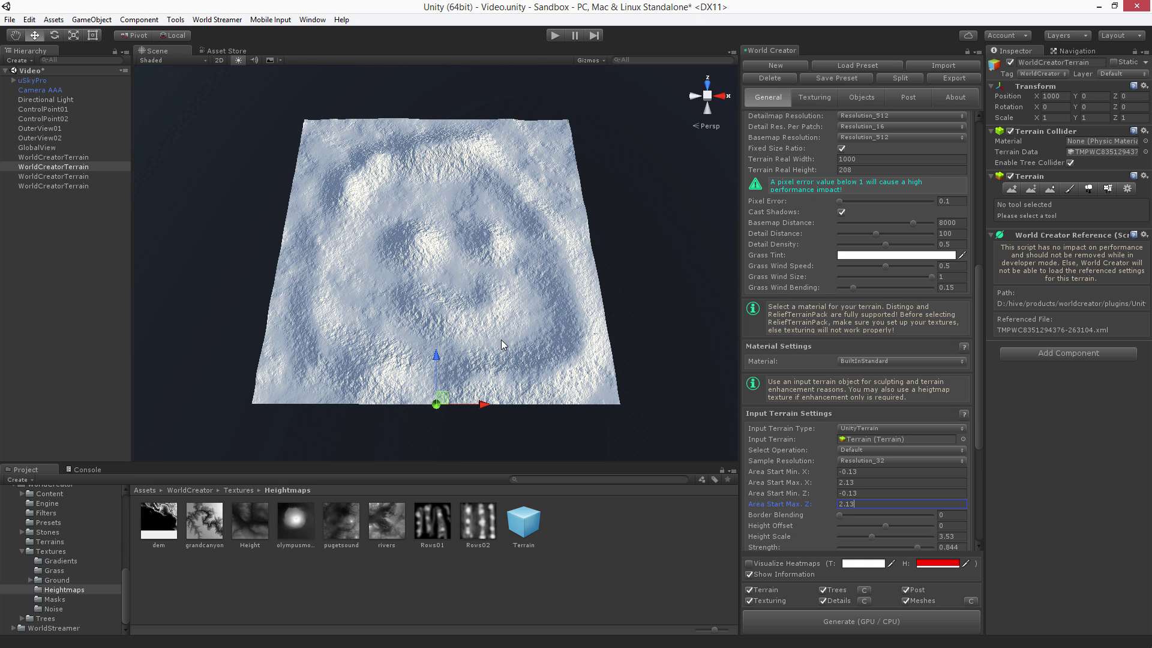
- Review the World Creator panel settings, then deselect the terrain to show the finished 2×2 smiley terrain
scroll(507, 339, "up", 3)
scroll(513, 340, "up", 1)
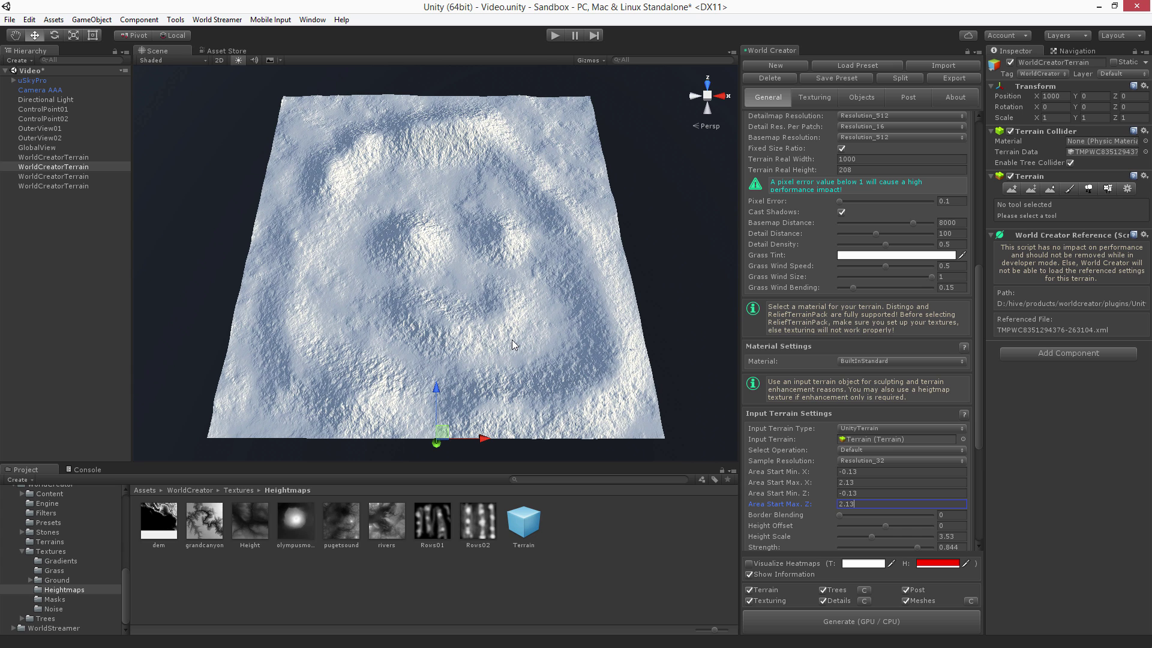
scroll(888, 383, "up", 5)
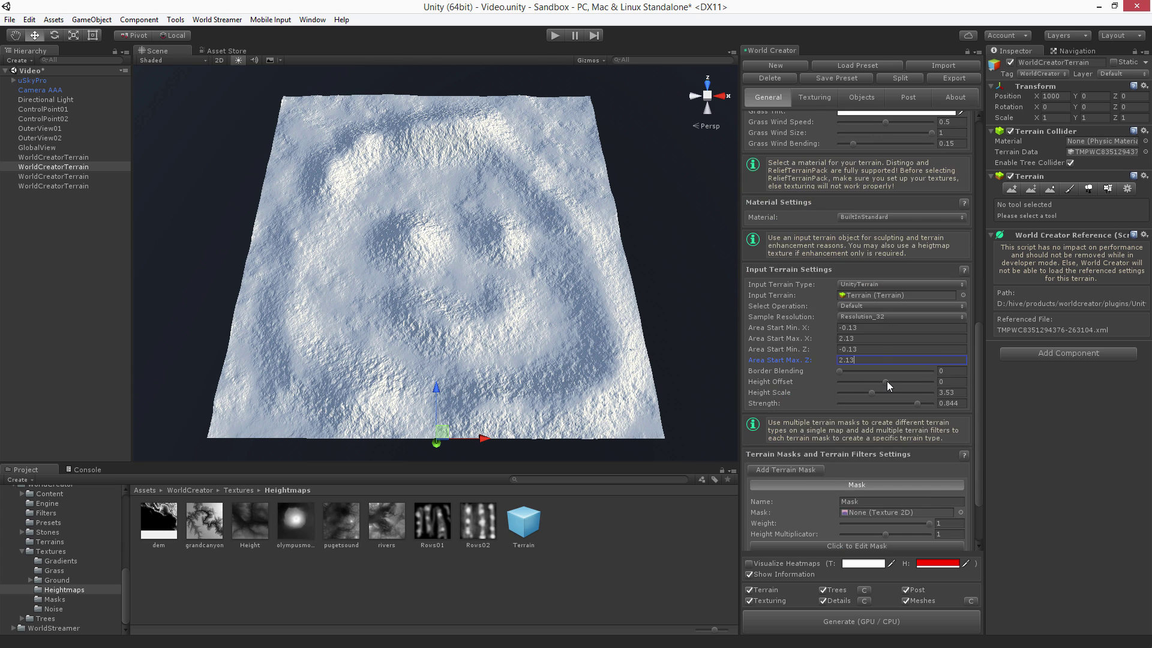
scroll(886, 380, "down", 12)
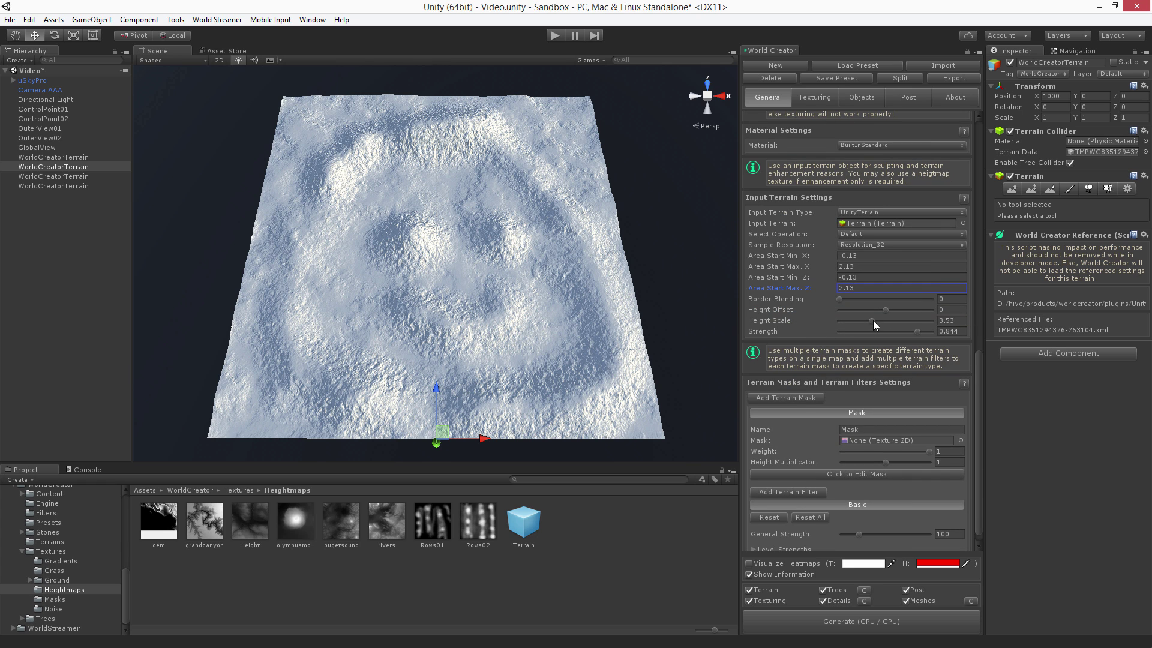
scroll(880, 321, "up", 11)
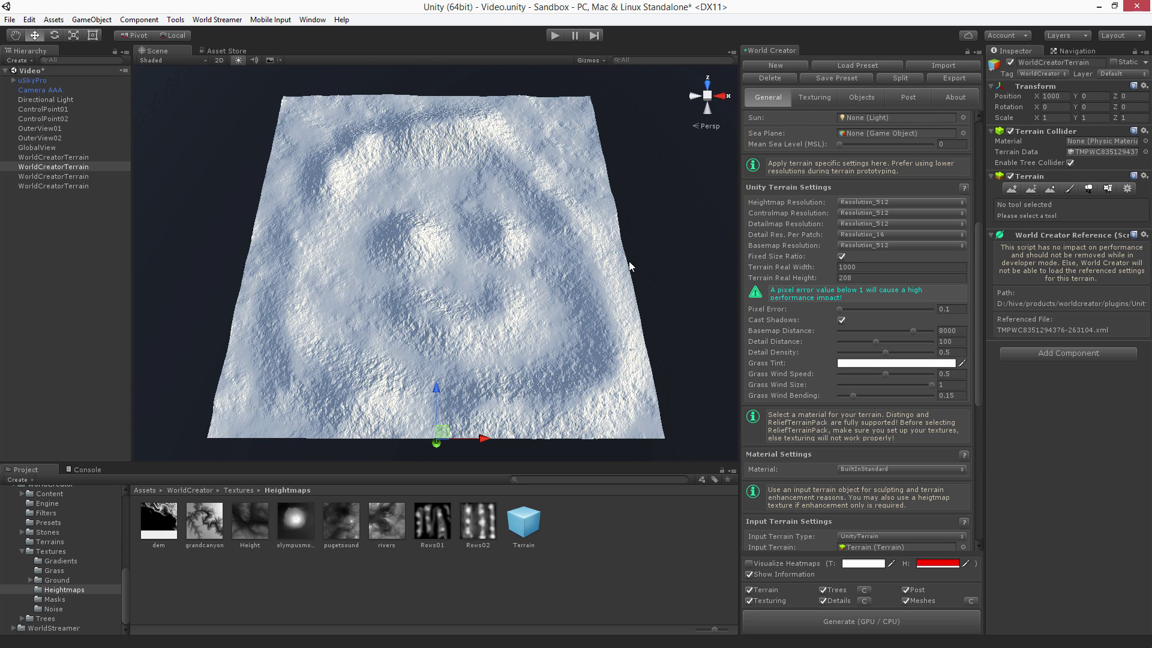
left_click(664, 343)
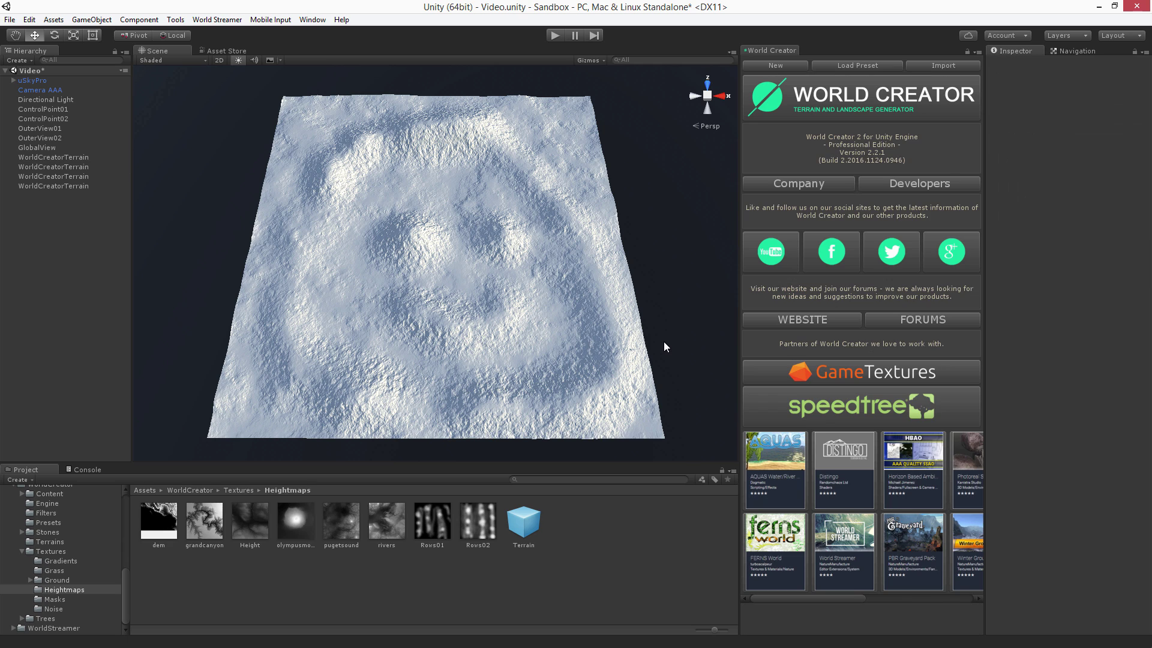